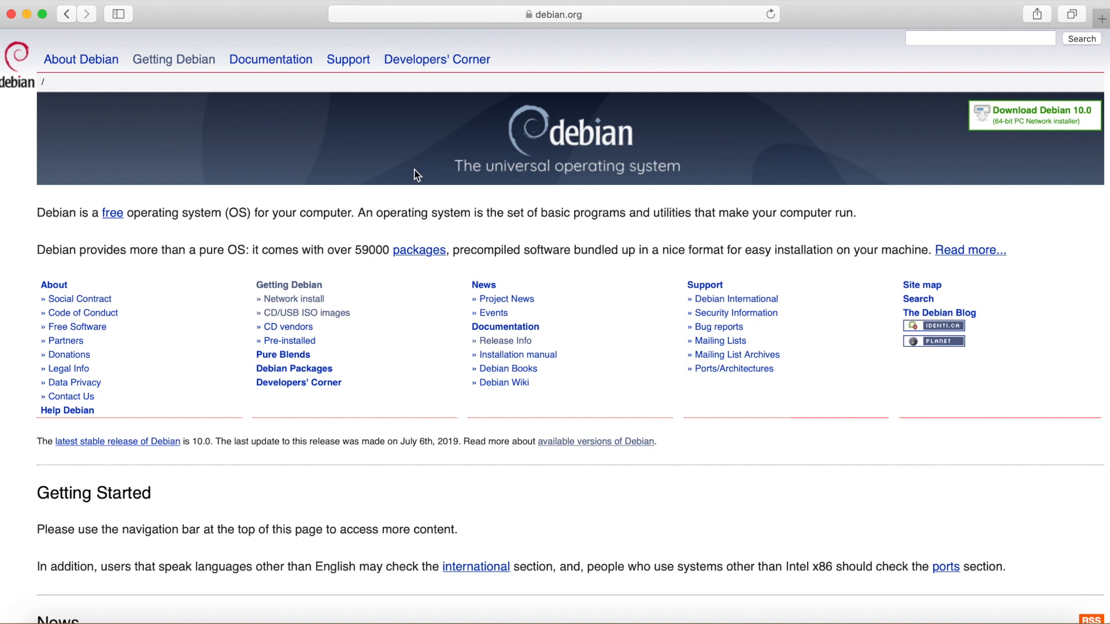
# Download debian-10.0.0-amd64-netinst.iso from the amd64 CD images of Debian's stable release over HTTP
pyautogui.click(339, 315)
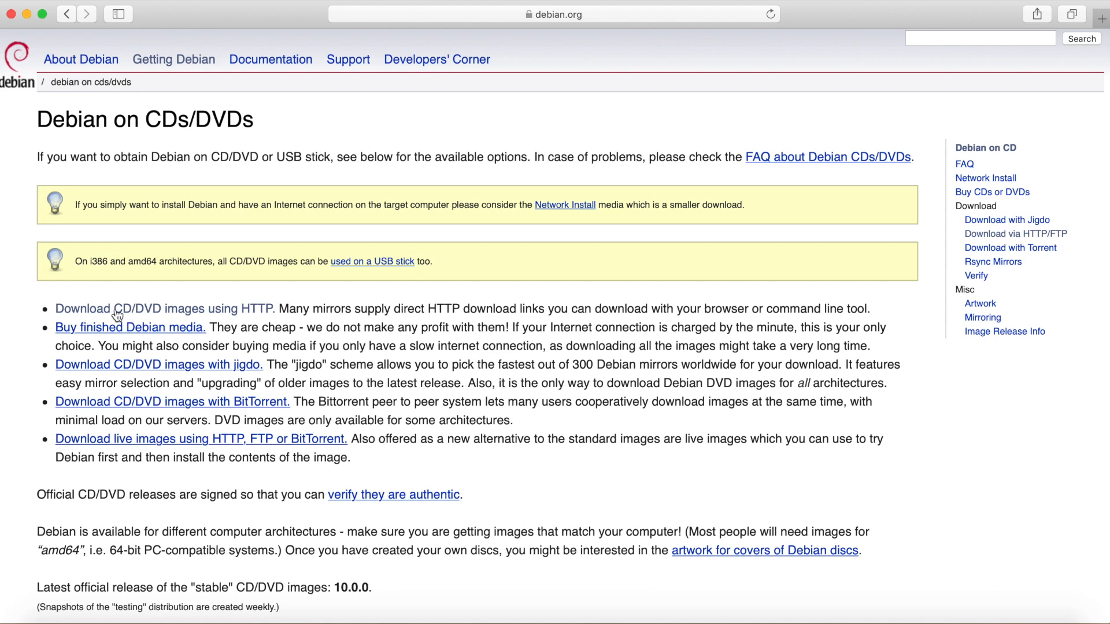
pyautogui.click(227, 312)
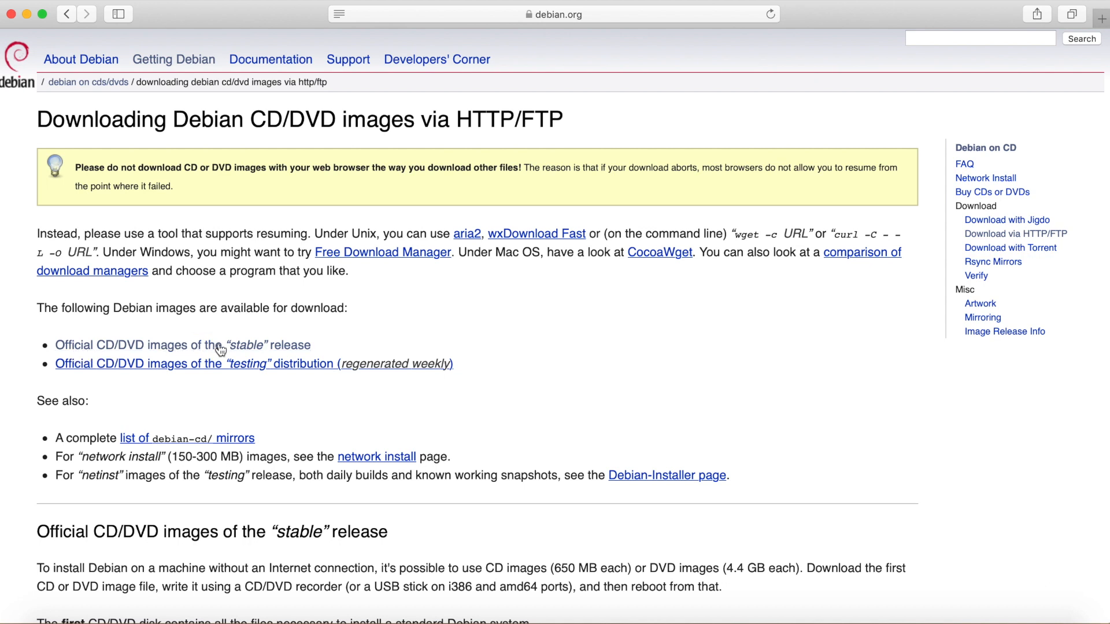
pyautogui.click(261, 347)
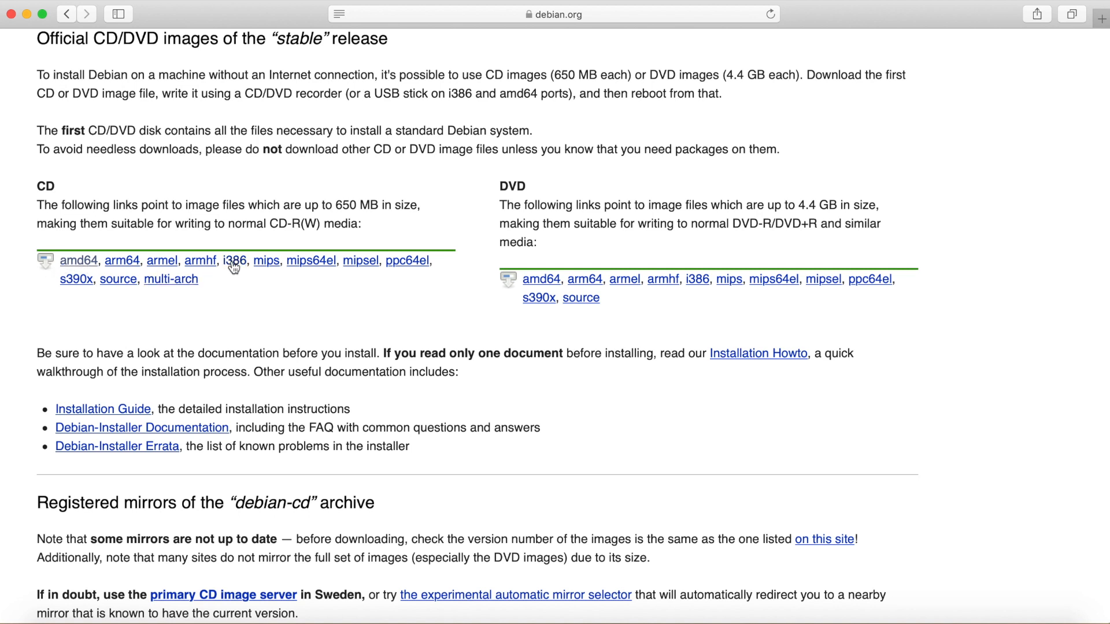
pyautogui.click(81, 266)
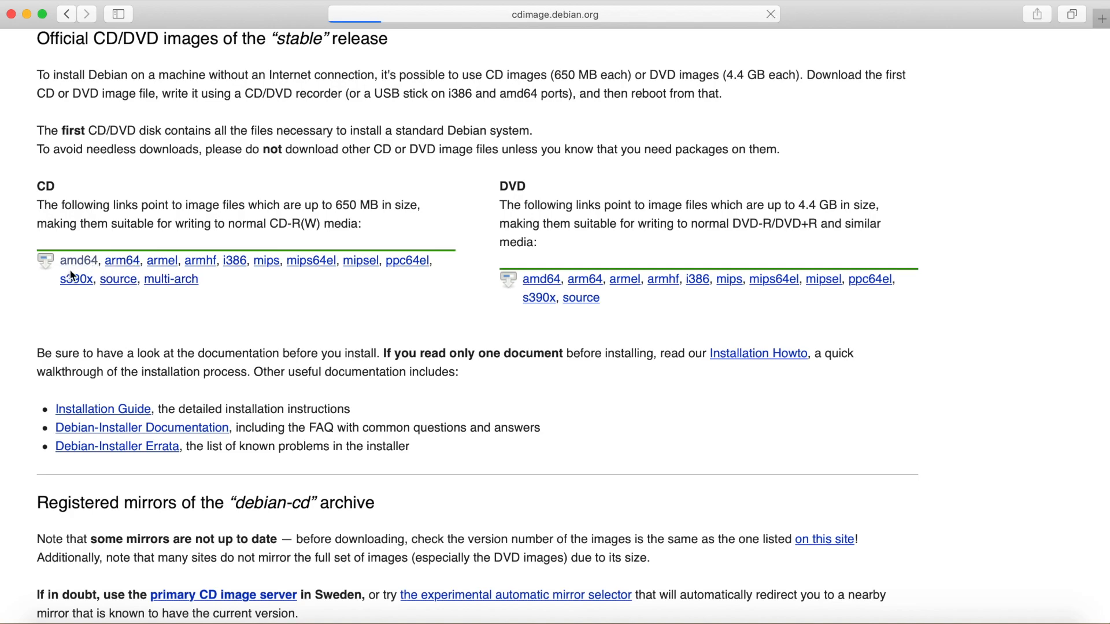
pyautogui.scroll(-15, 147, 293)
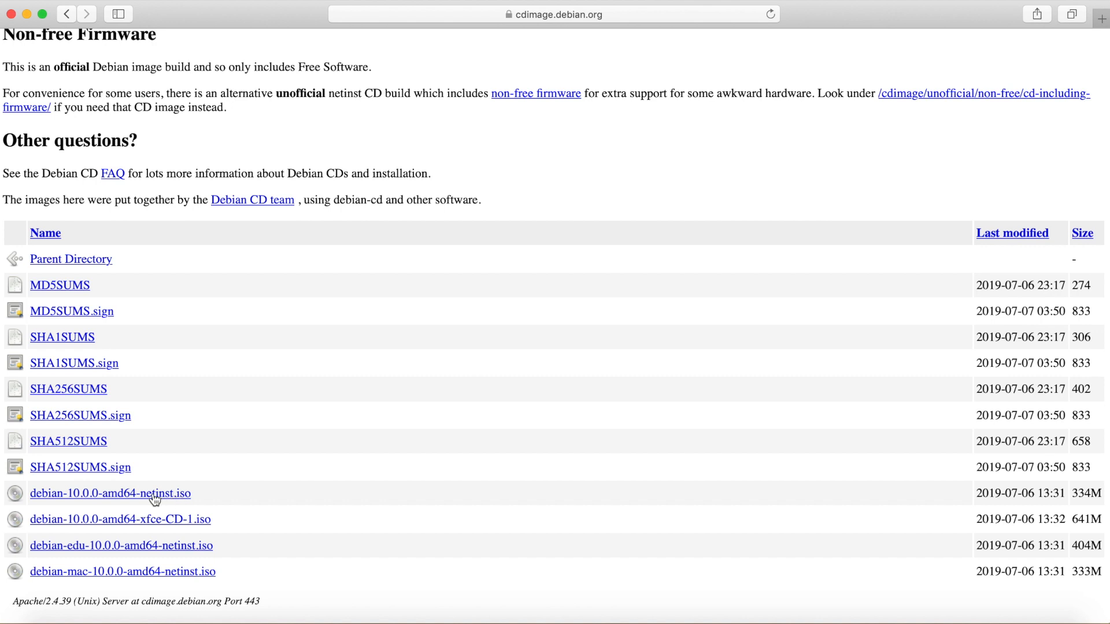
pyautogui.click(65, 496)
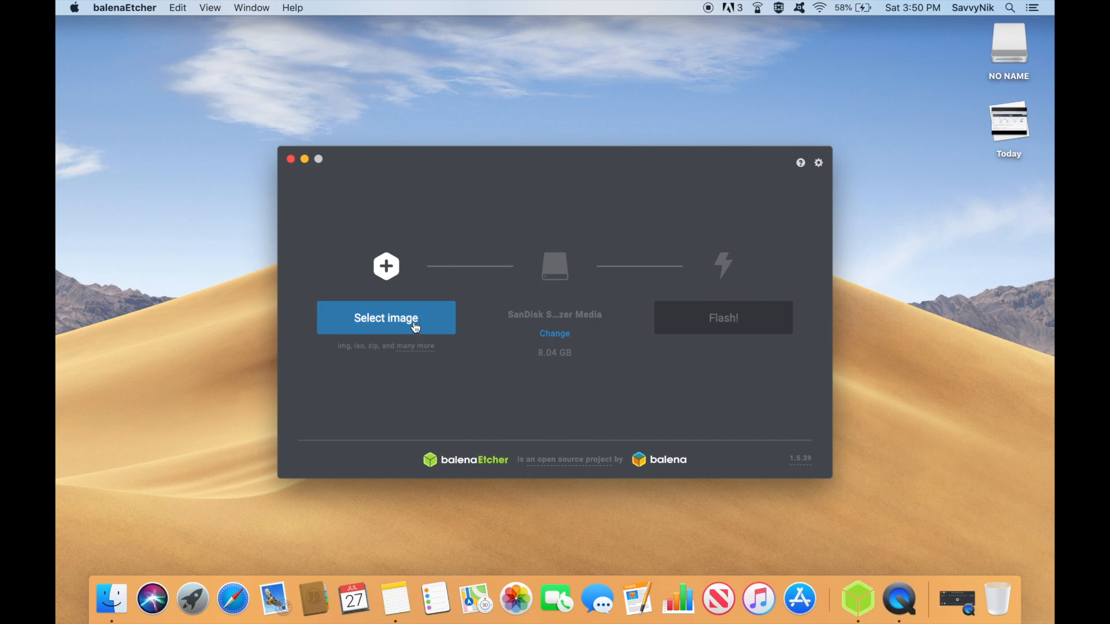
# In balenaEtcher, load debian-10.0.0-amd64-netinst.iso from the Downloads folder as the image to flash
pyautogui.click(392, 324)
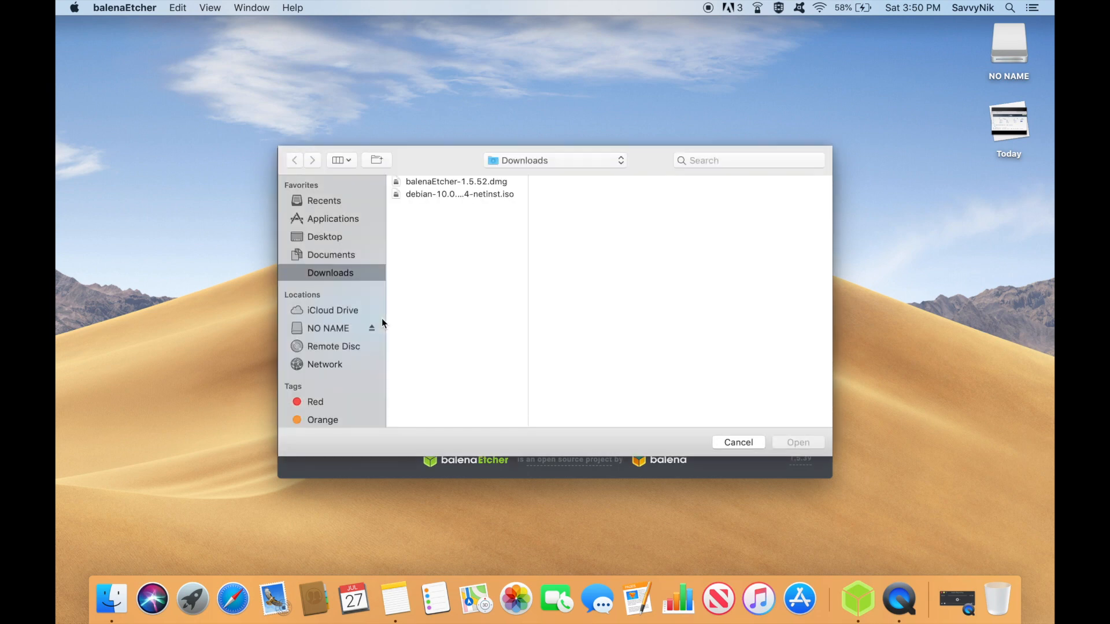
pyautogui.click(416, 196)
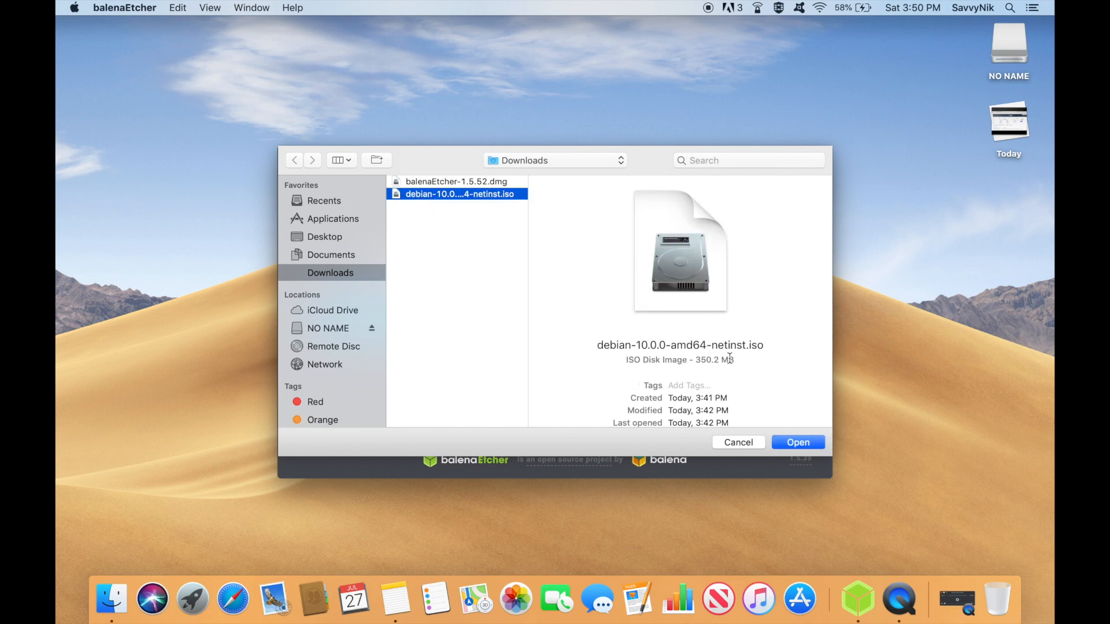
pyautogui.click(797, 443)
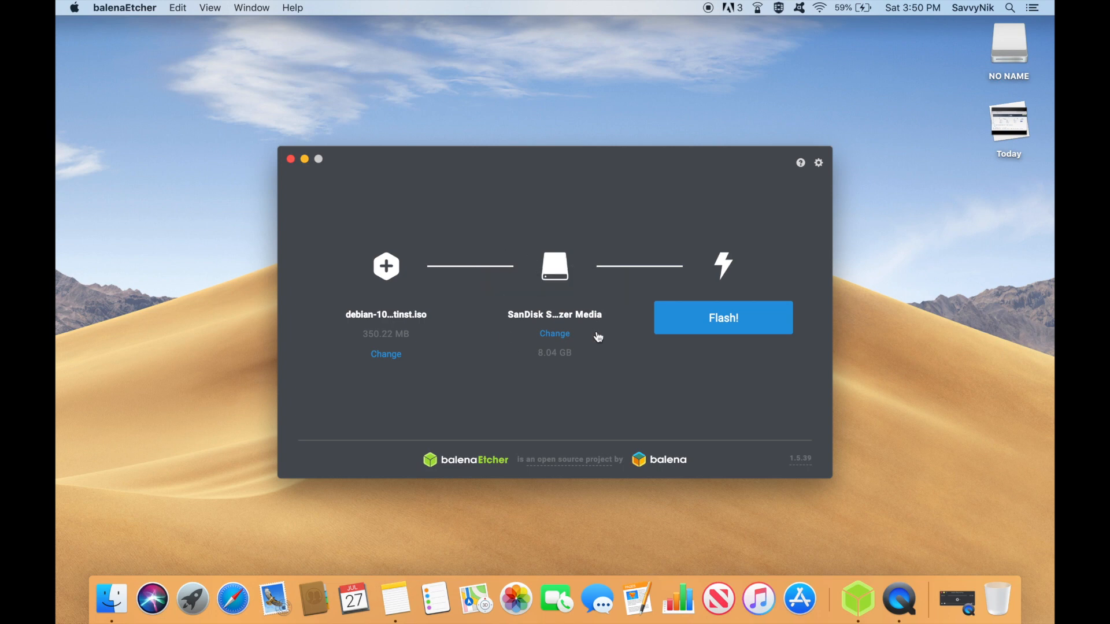
# Start flashing the image to the SanDisk drive and authorize it with the account password
pyautogui.click(743, 322)
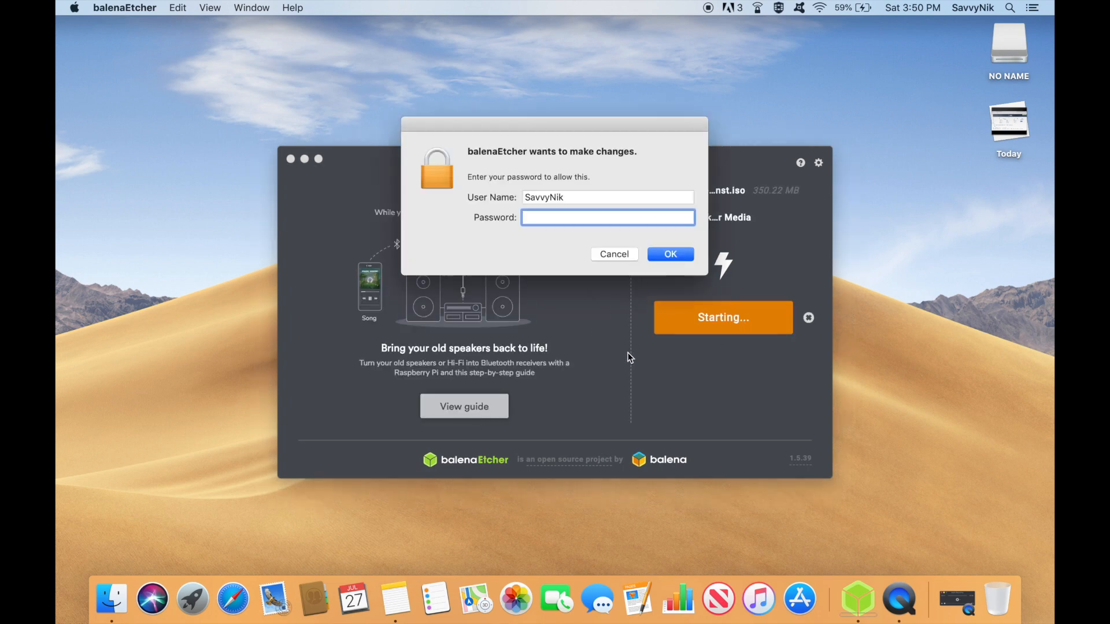
pyautogui.write('**********')
pyautogui.press('Return')
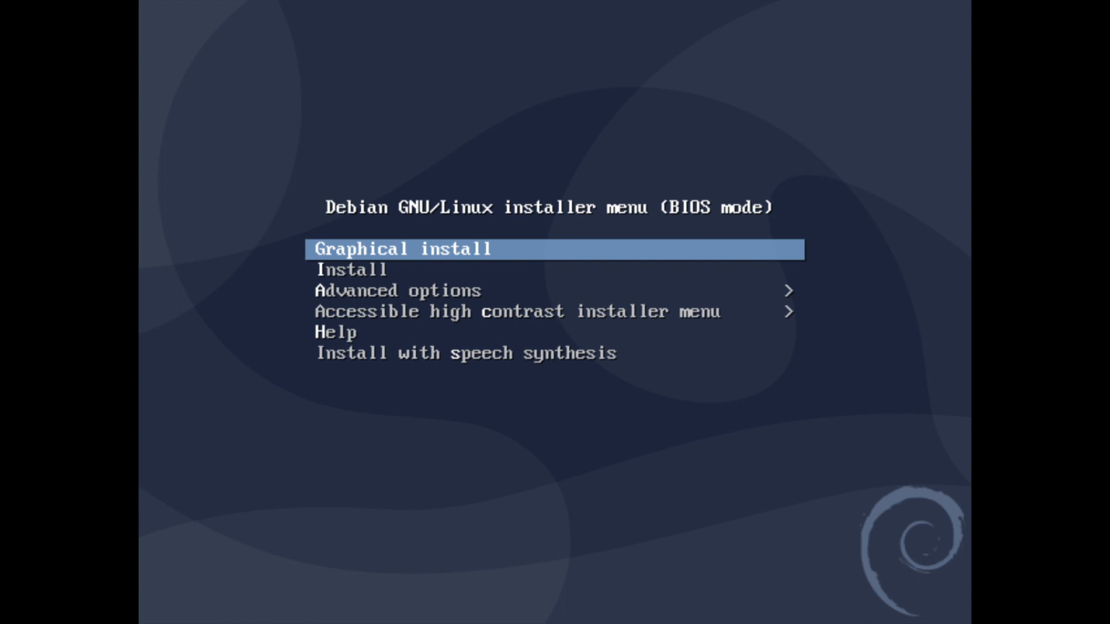
# Start the Debian graphical install with English as language, United States as location and the American English keymap
pyautogui.press('Return')
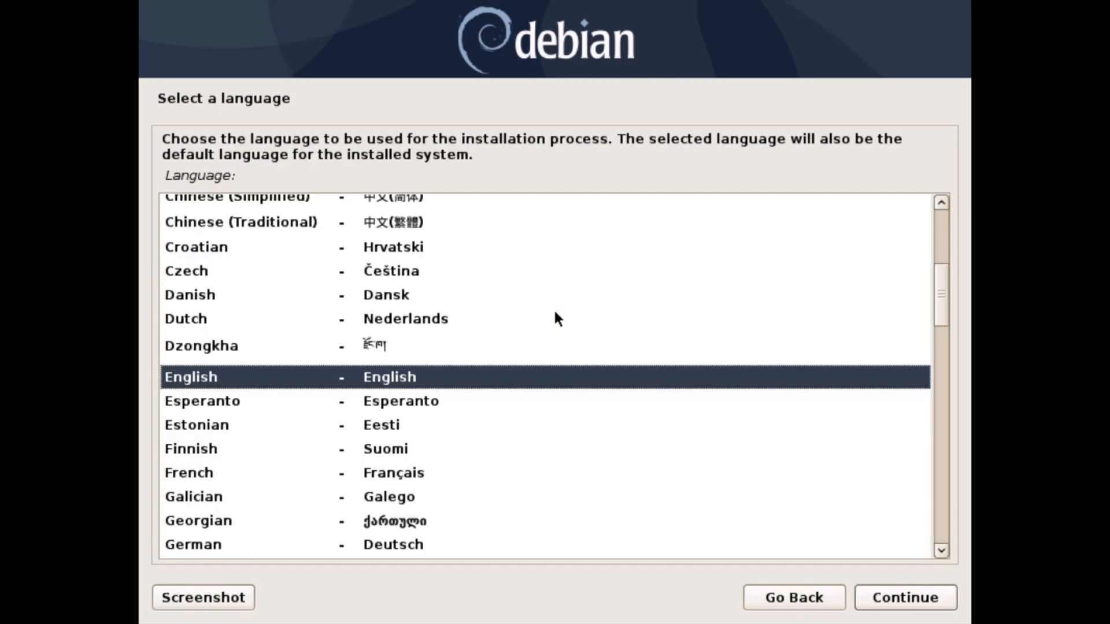
pyautogui.click(477, 371)
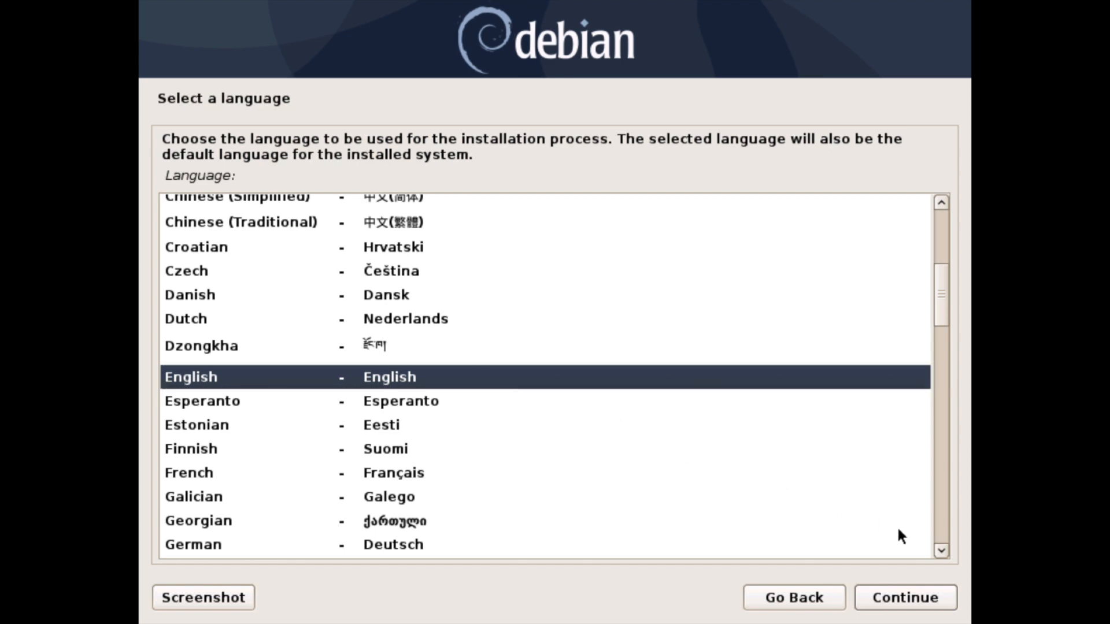
pyautogui.click(912, 595)
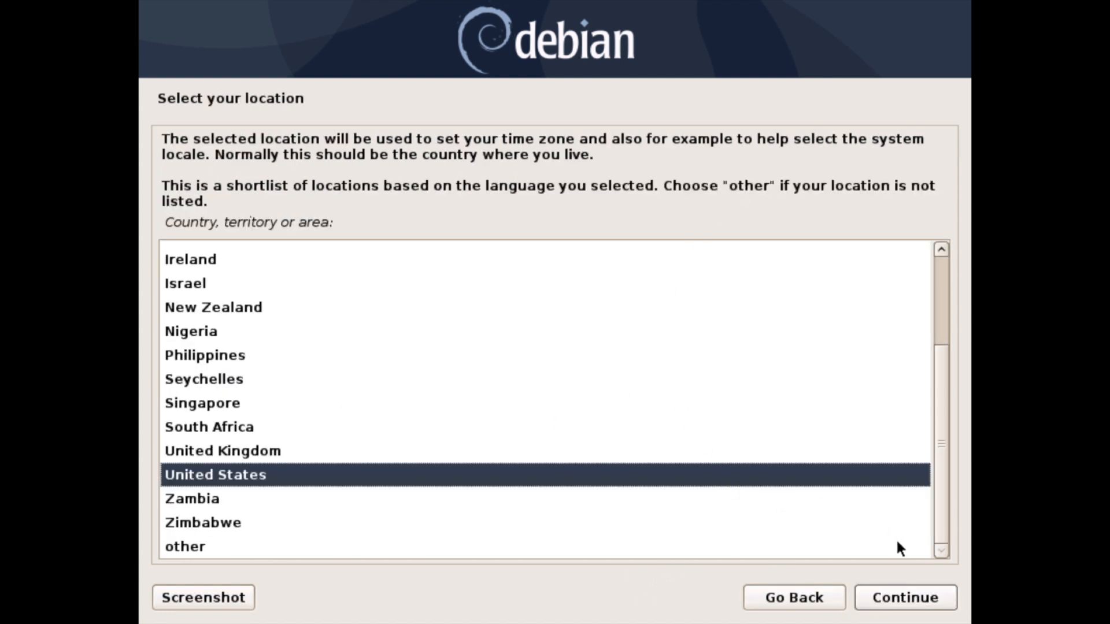
pyautogui.click(910, 594)
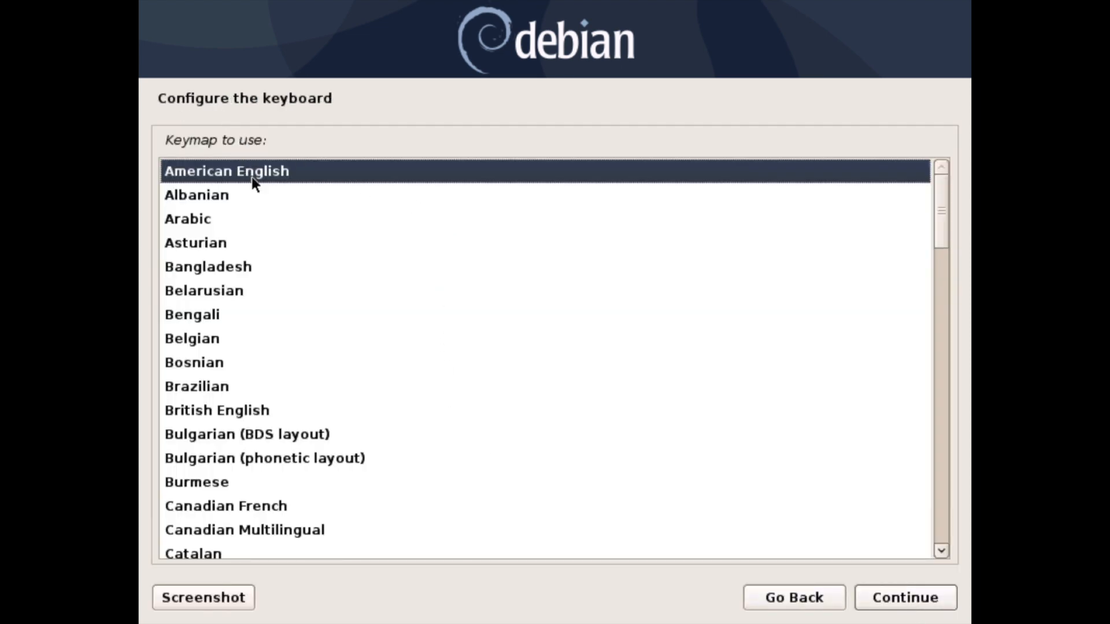
pyautogui.click(914, 601)
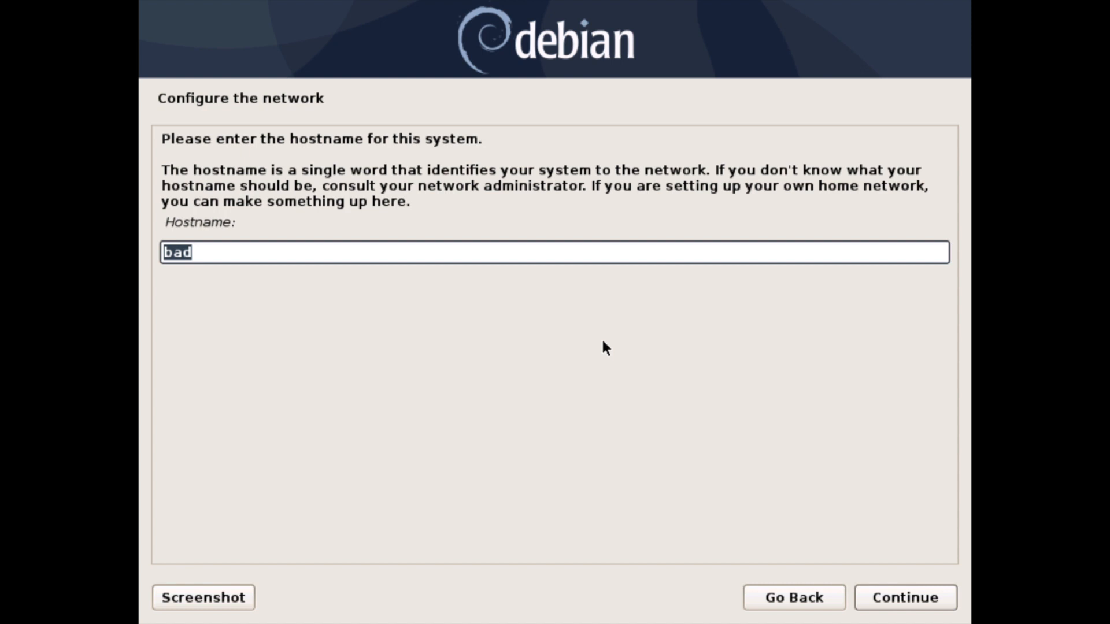
# Set the system's hostname to local and accept localdomain as the domain name
pyautogui.write('local')
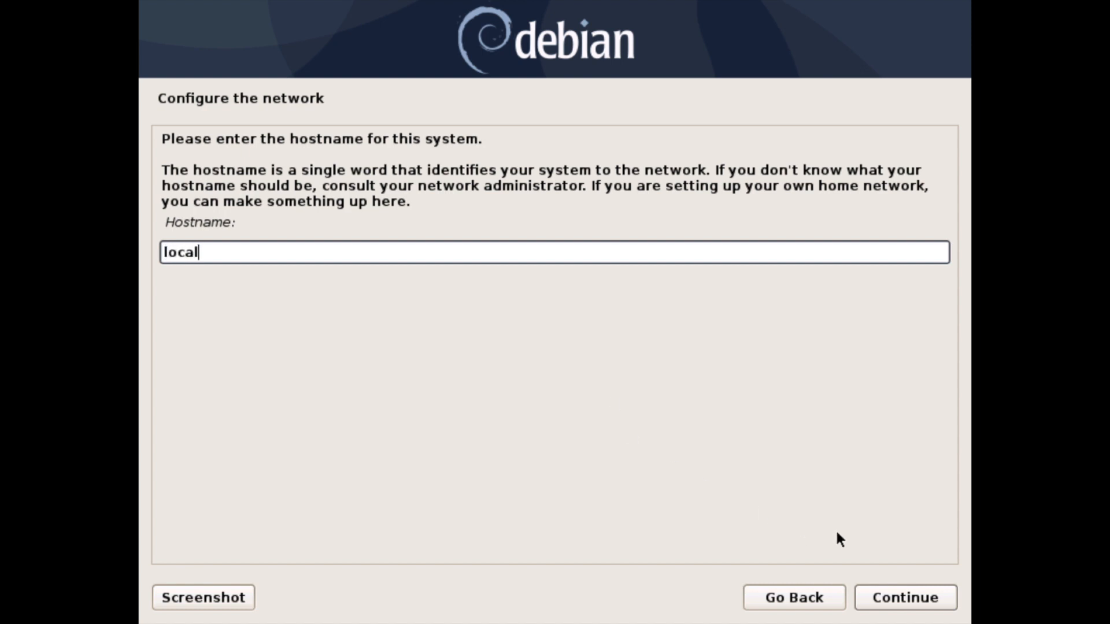
pyautogui.click(884, 599)
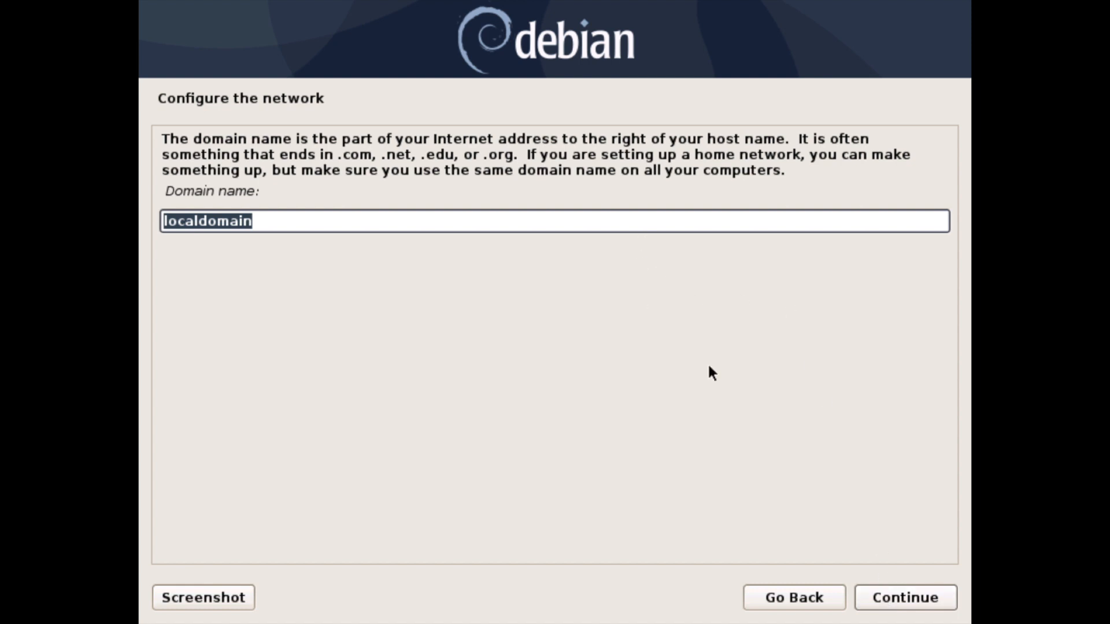
pyautogui.click(902, 596)
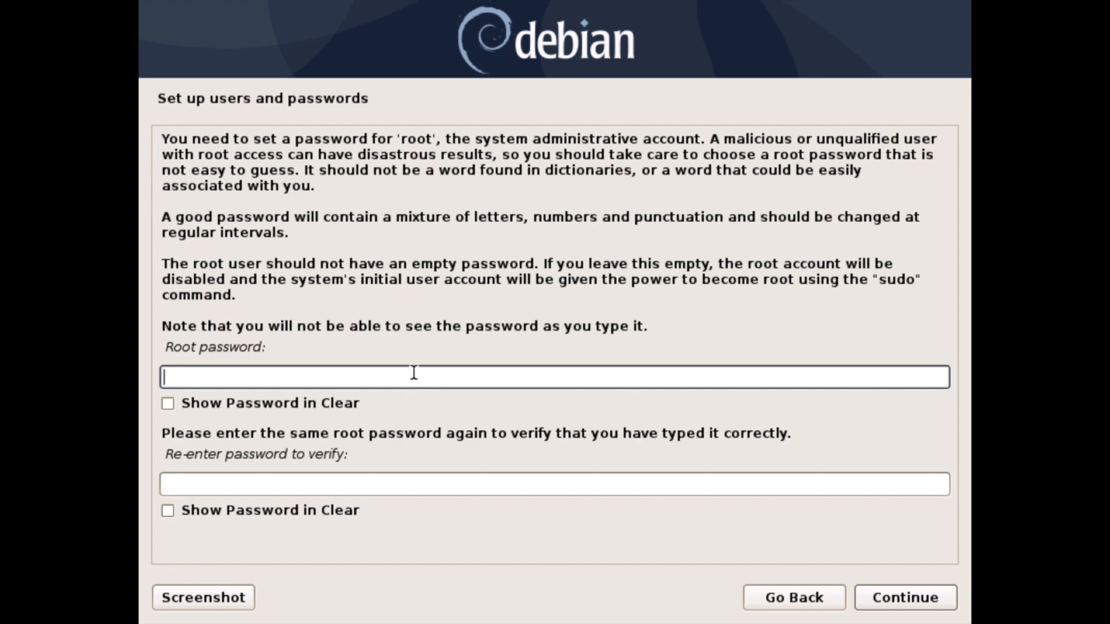
# Enter the root password, repeat it in the verification field and continue to the user account setup
pyautogui.write('●●●●●●●')
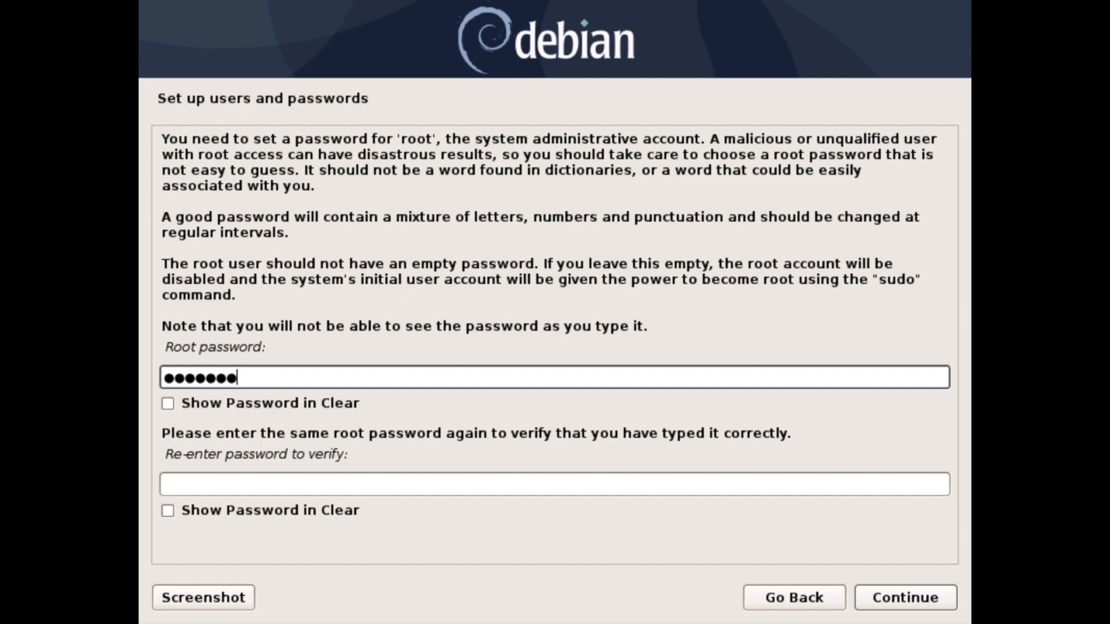
pyautogui.write('●')
pyautogui.press('Tab')
pyautogui.press('Tab')
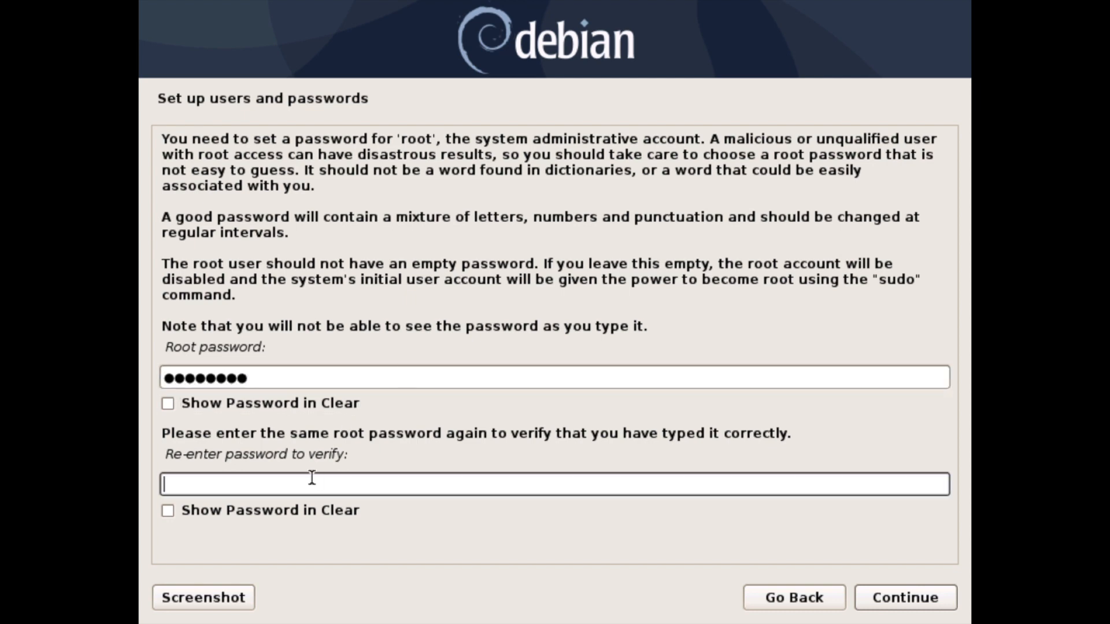
pyautogui.write('●●●●●●●●')
pyautogui.press('Tab')
pyautogui.press('Tab')
pyautogui.click(880, 604)
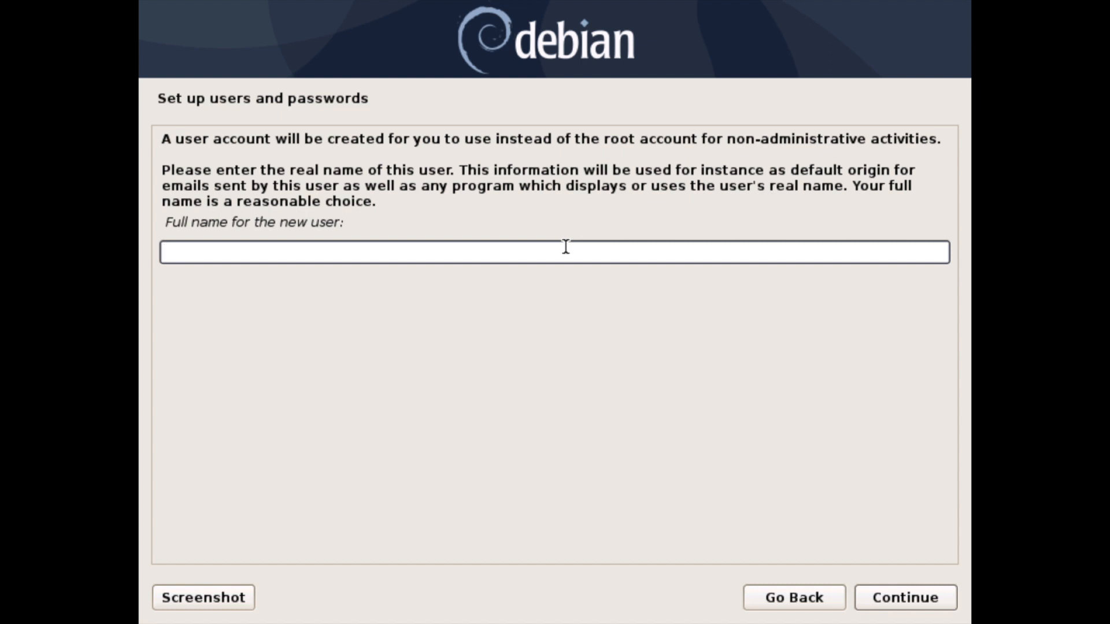
# Enter the new user's full name and accept the suggested account username
pyautogui.write('savvynik')
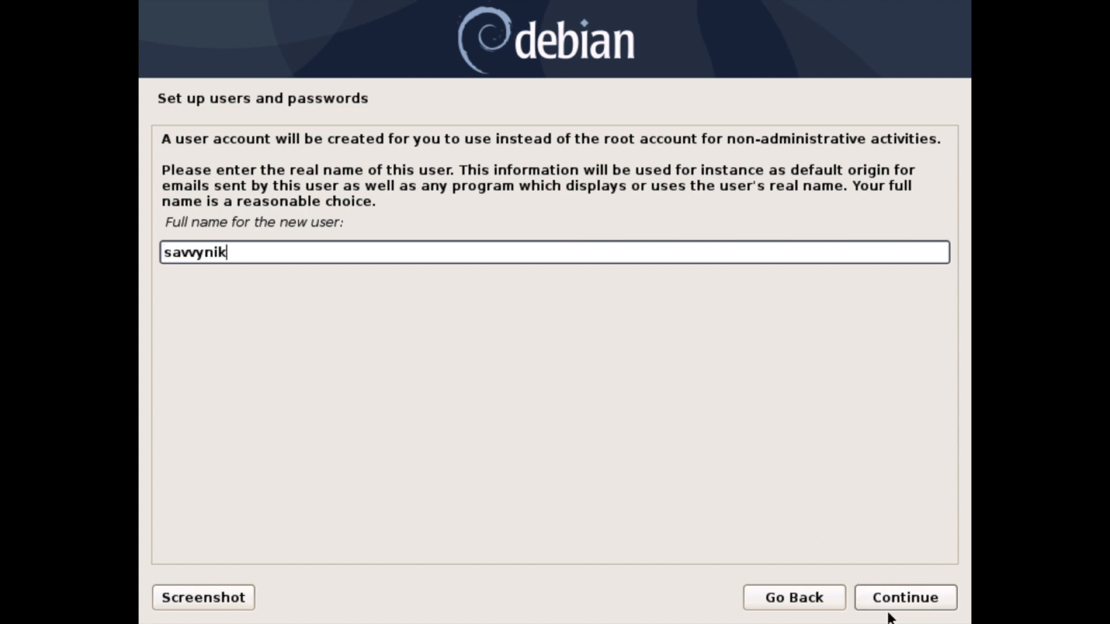
pyautogui.click(895, 596)
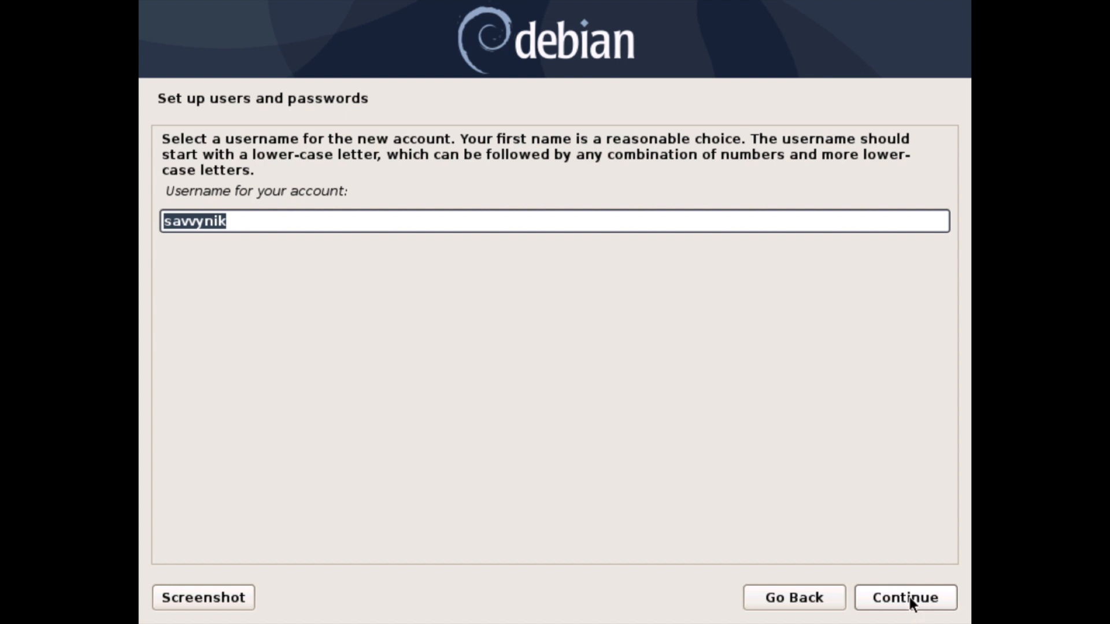
pyautogui.click(910, 597)
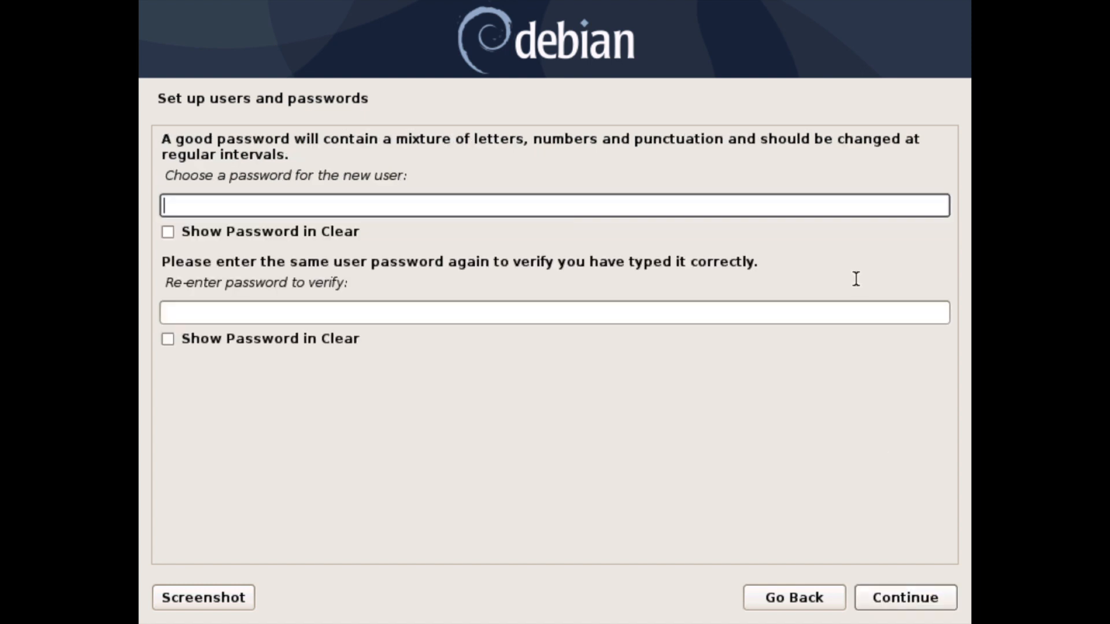
# Enter the new user's password, repeat it in the verification field and continue to the clock setup
pyautogui.write('********')
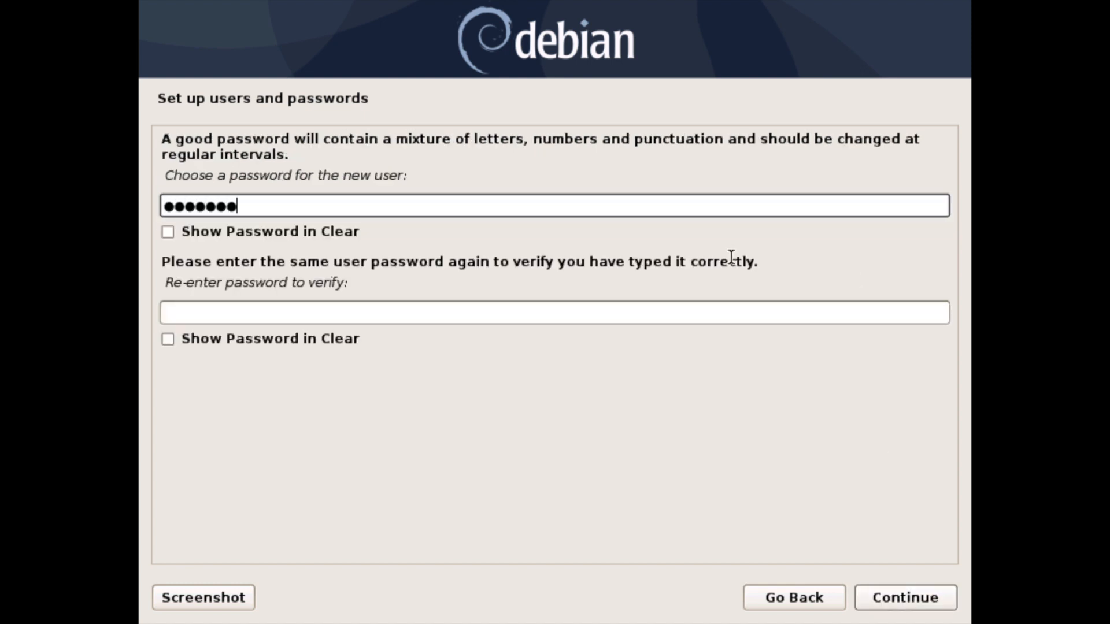
pyautogui.press('Tab')
pyautogui.press('Tab')
pyautogui.write('********')
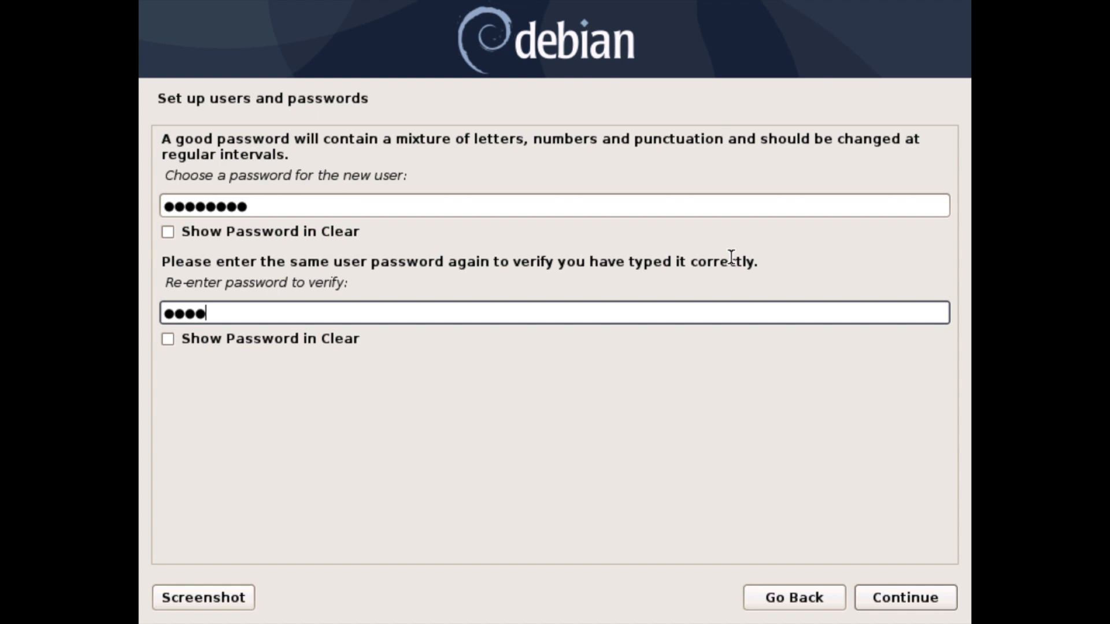
pyautogui.press('Tab')
pyautogui.click(909, 599)
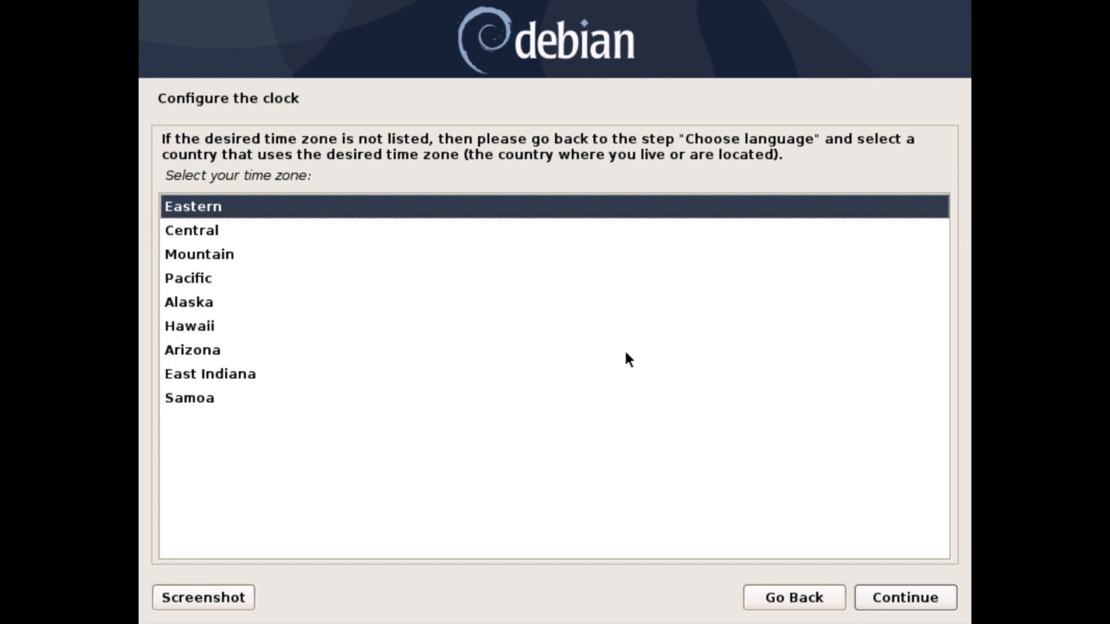
# Set the system's time zone to Pacific
pyautogui.click(322, 300)
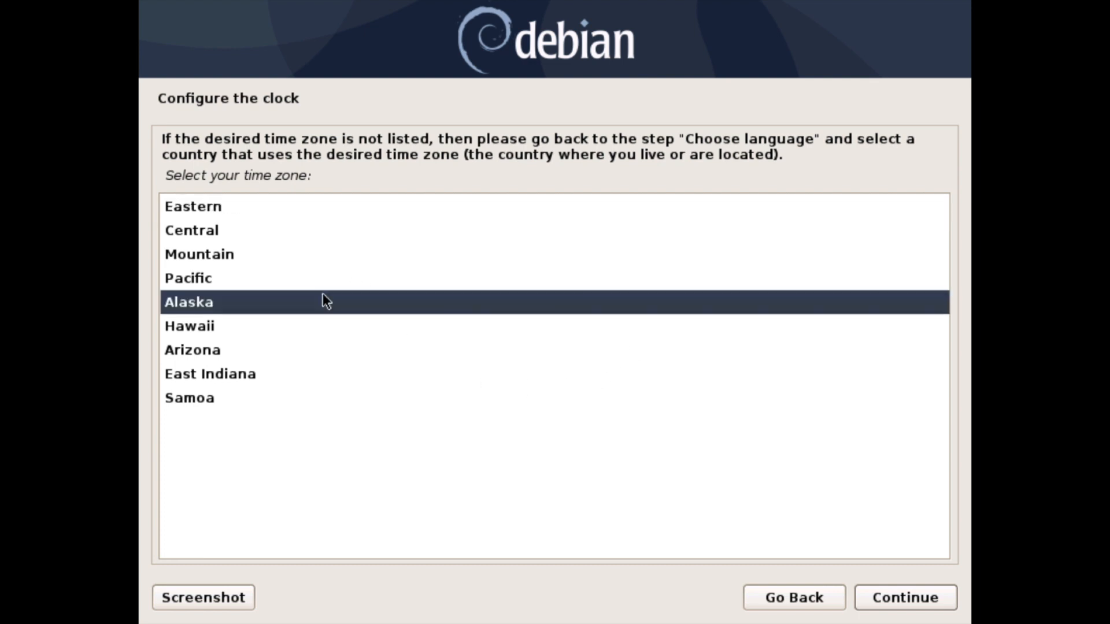
pyautogui.click(322, 278)
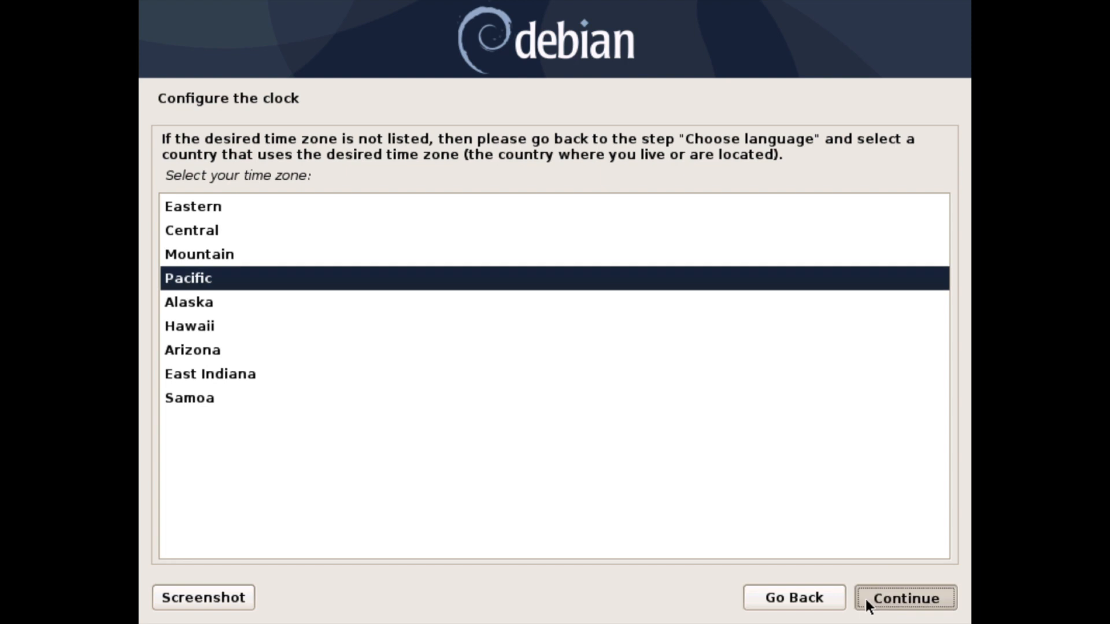
pyautogui.click(867, 598)
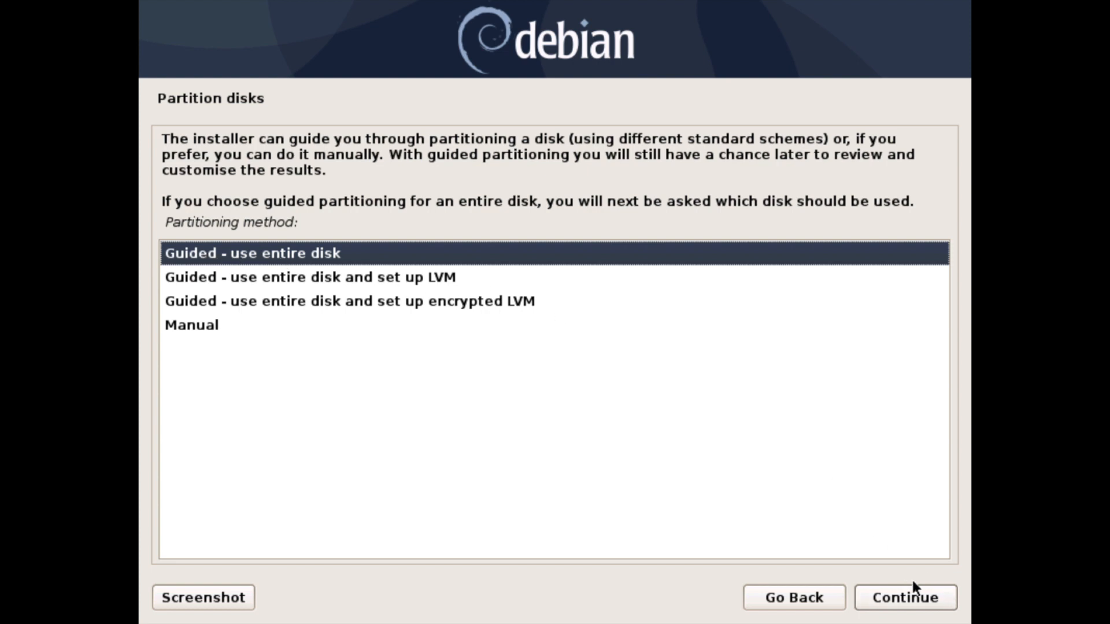
# Choose guided partitioning of the entire 68.7 GB sda disk with all files in one partition
pyautogui.click(897, 597)
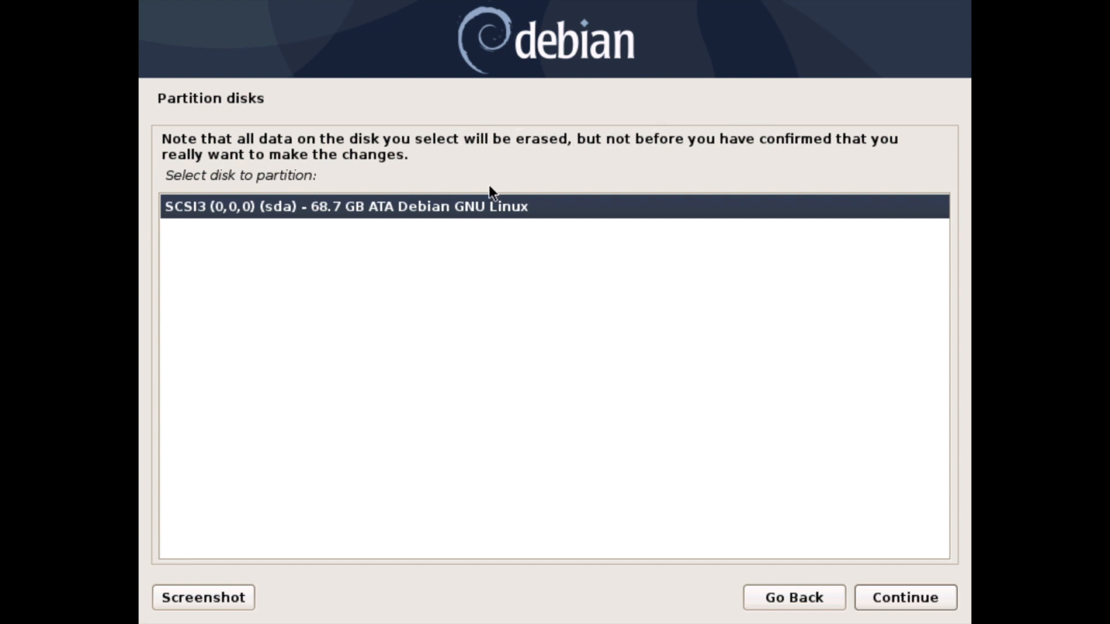
pyautogui.click(880, 600)
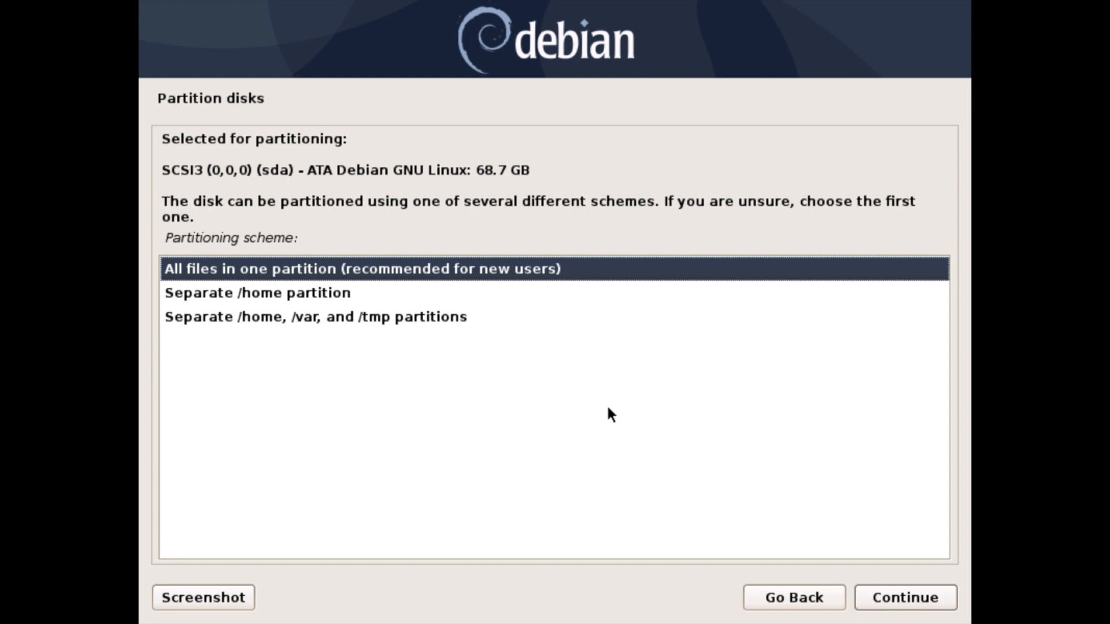
pyautogui.click(903, 595)
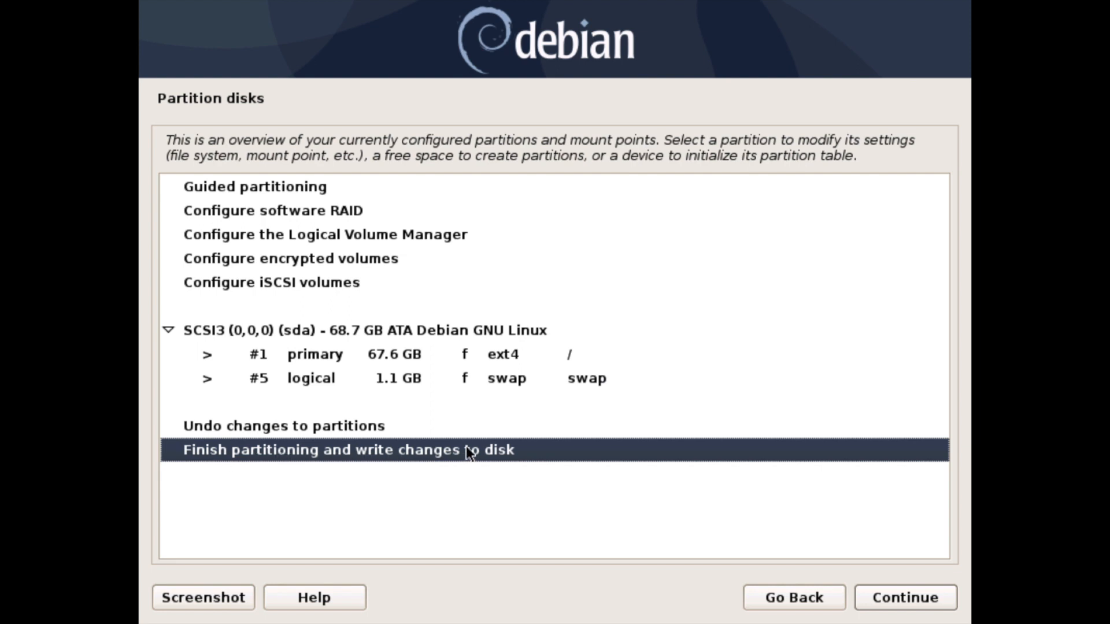
# Finish partitioning and agree to write the ext4 and swap partition changes to the disk
pyautogui.click(902, 598)
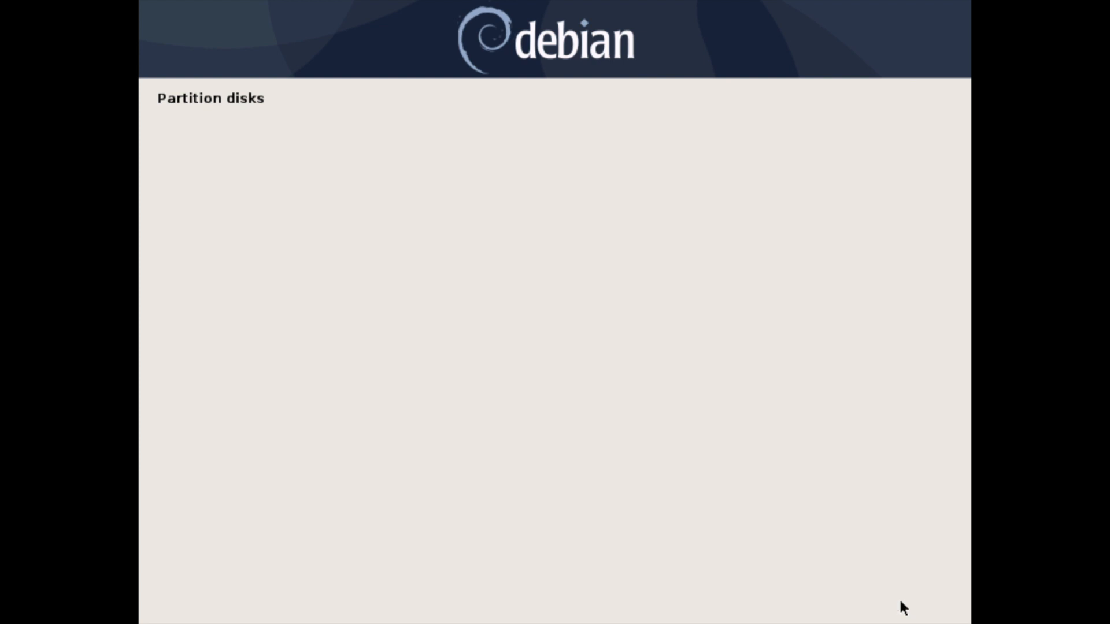
pyautogui.click(211, 344)
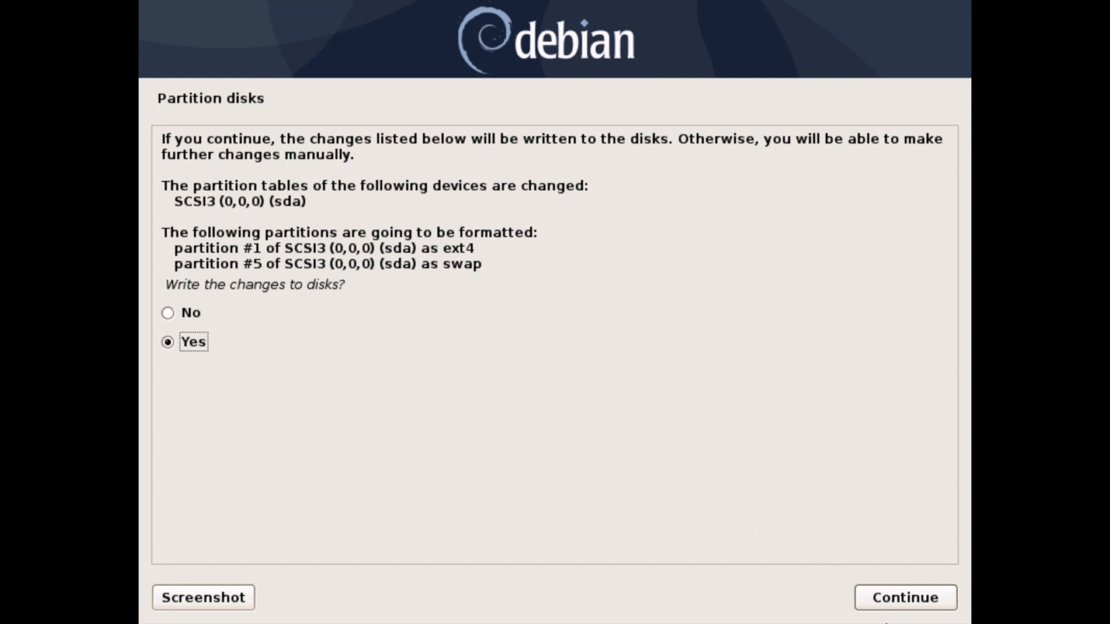
pyautogui.click(886, 604)
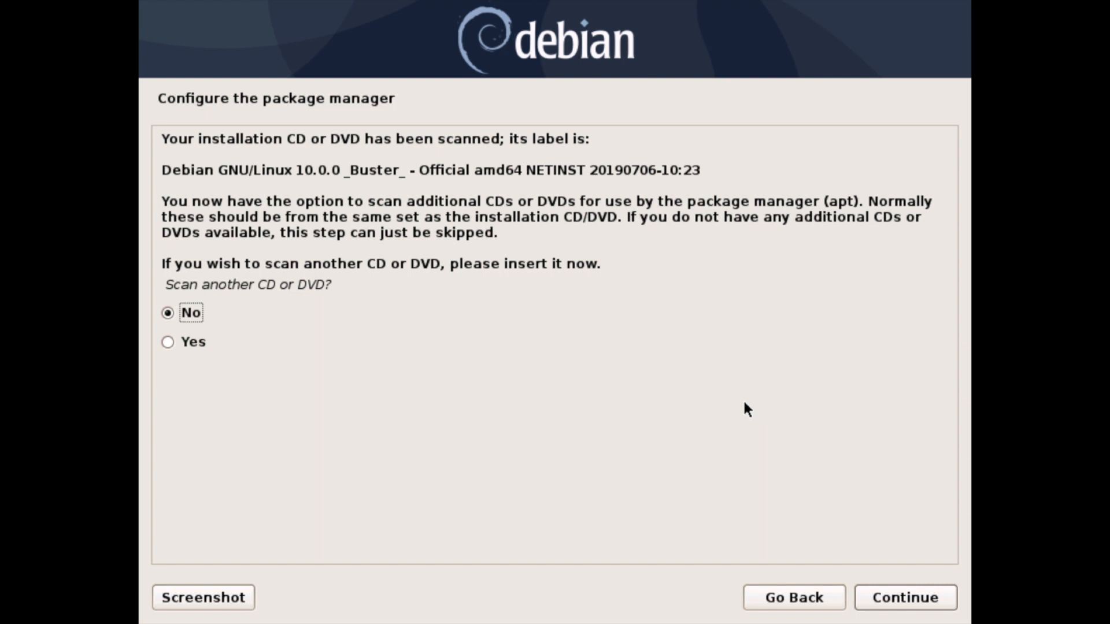
# Configure the package manager without additional discs or an HTTP proxy, using the United States mirror deb.debian.org
pyautogui.click(874, 595)
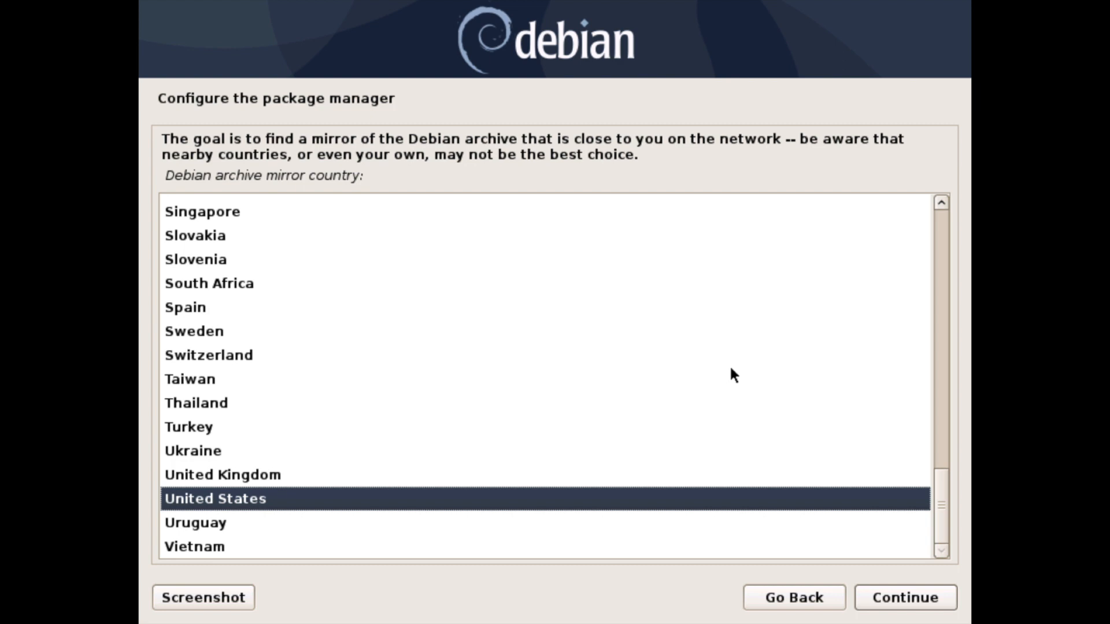
pyautogui.click(571, 489)
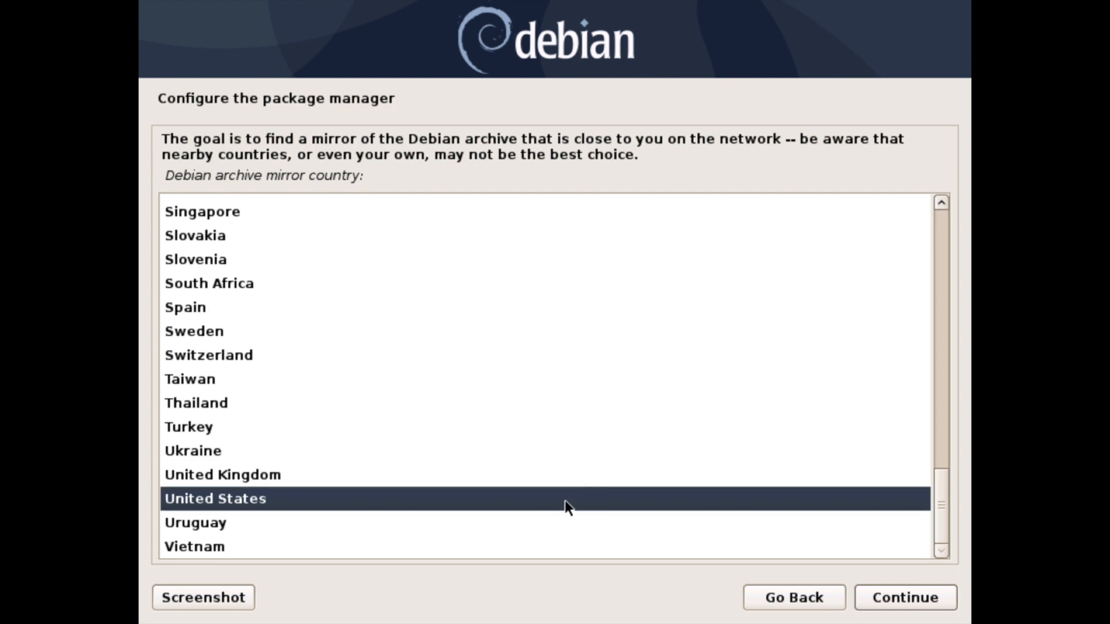
pyautogui.click(916, 596)
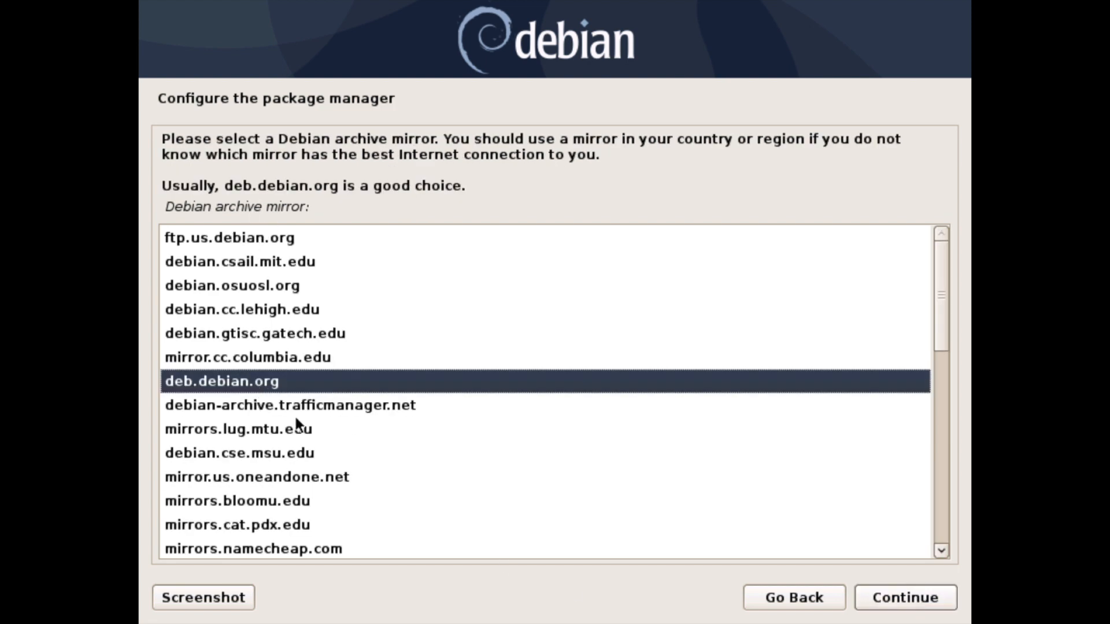
pyautogui.click(917, 601)
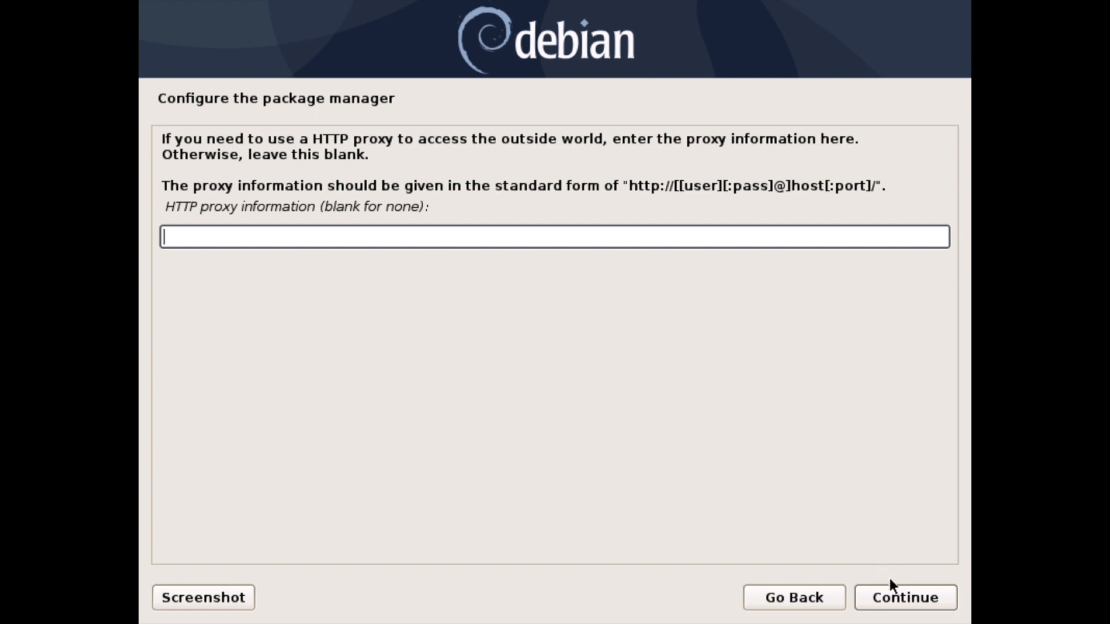
pyautogui.click(891, 600)
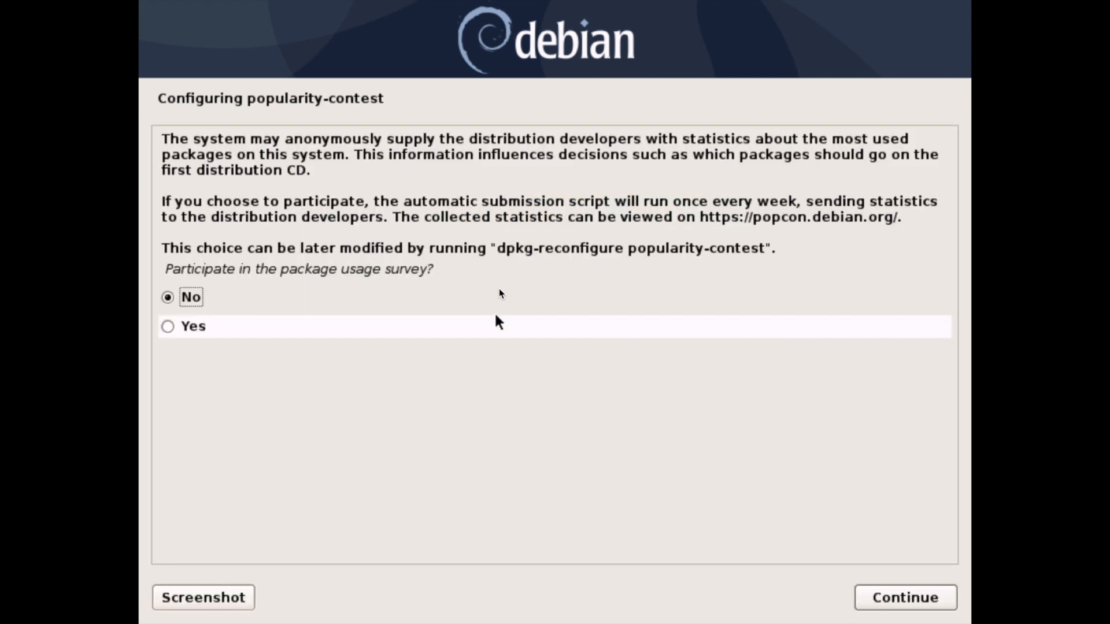
# Decline participation in the package usage survey and continue to the software selection
pyautogui.click(496, 319)
pyautogui.click(653, 300)
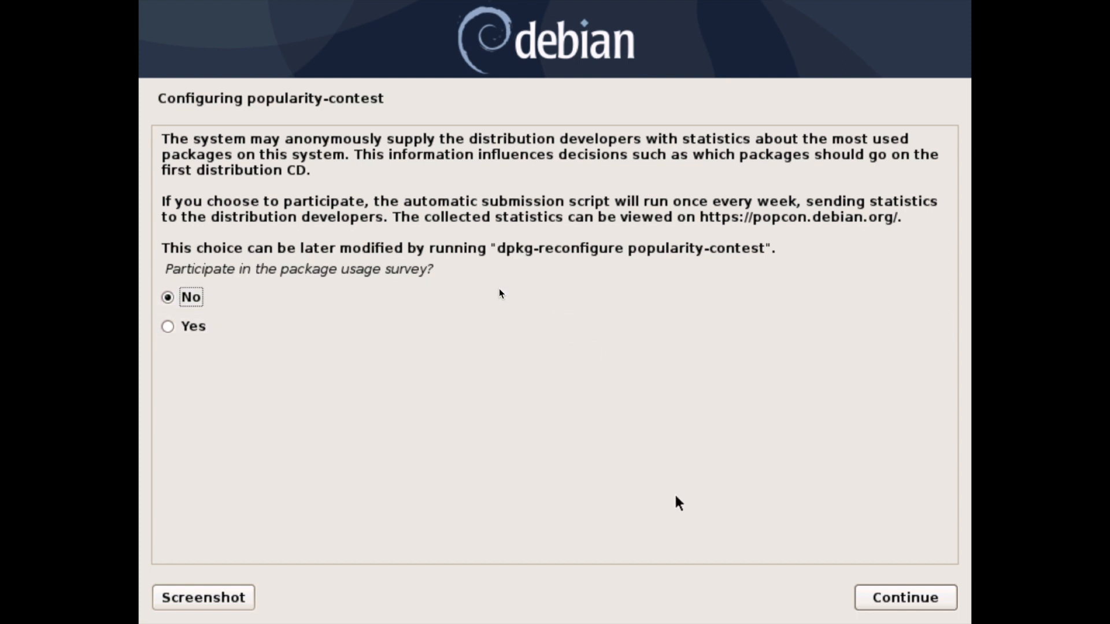
pyautogui.click(881, 601)
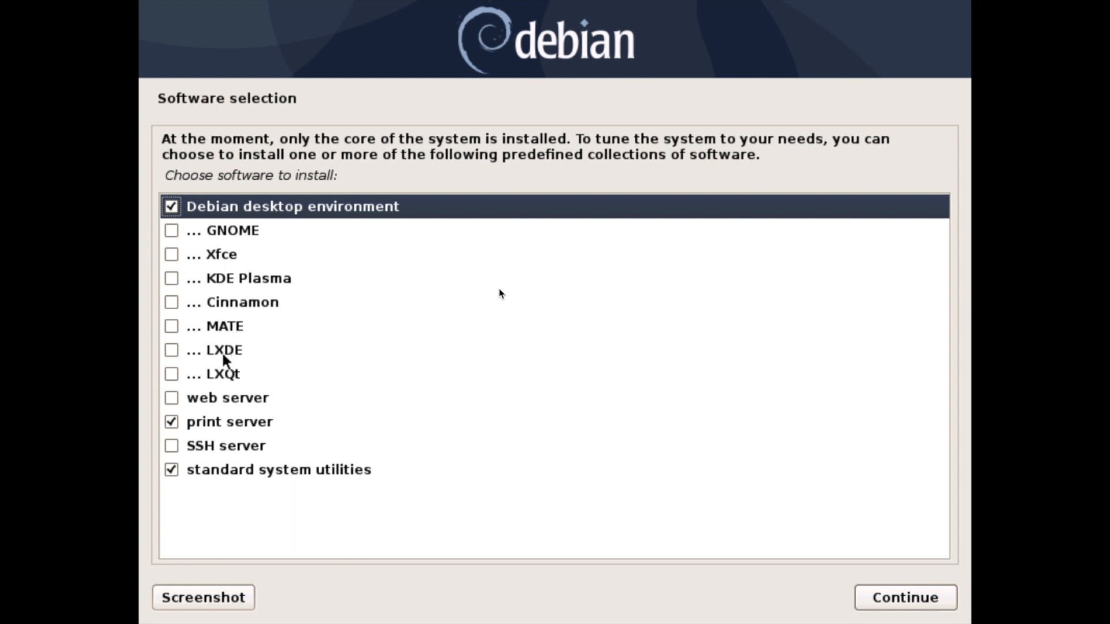
# Add GNOME to the software selection, exclude the print server and install the chosen software collections
pyautogui.click(231, 229)
pyautogui.click(170, 230)
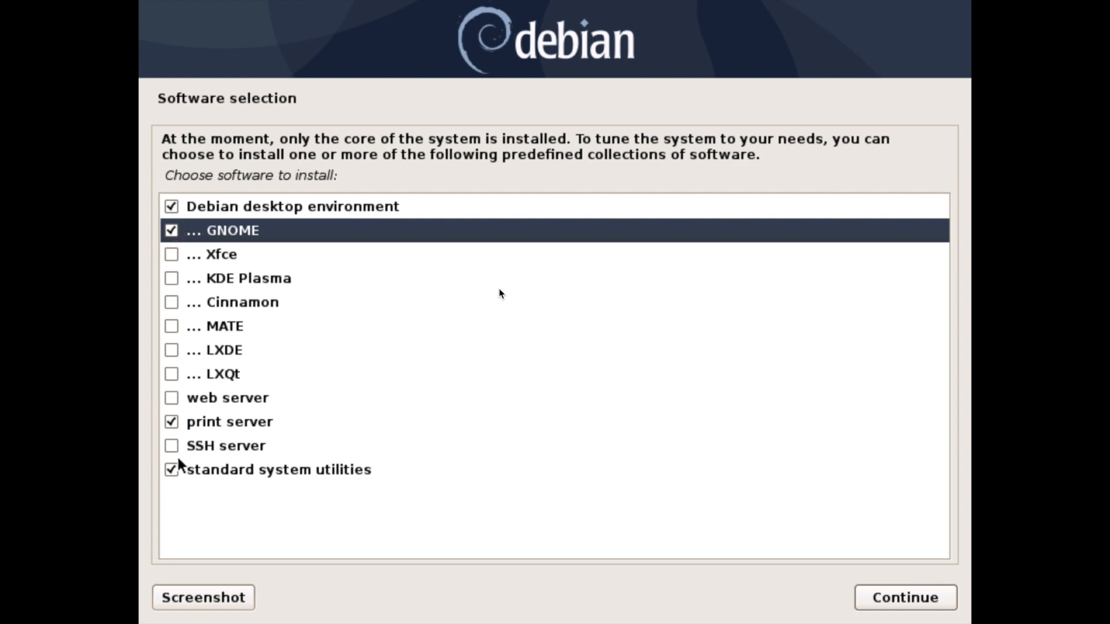
pyautogui.click(171, 423)
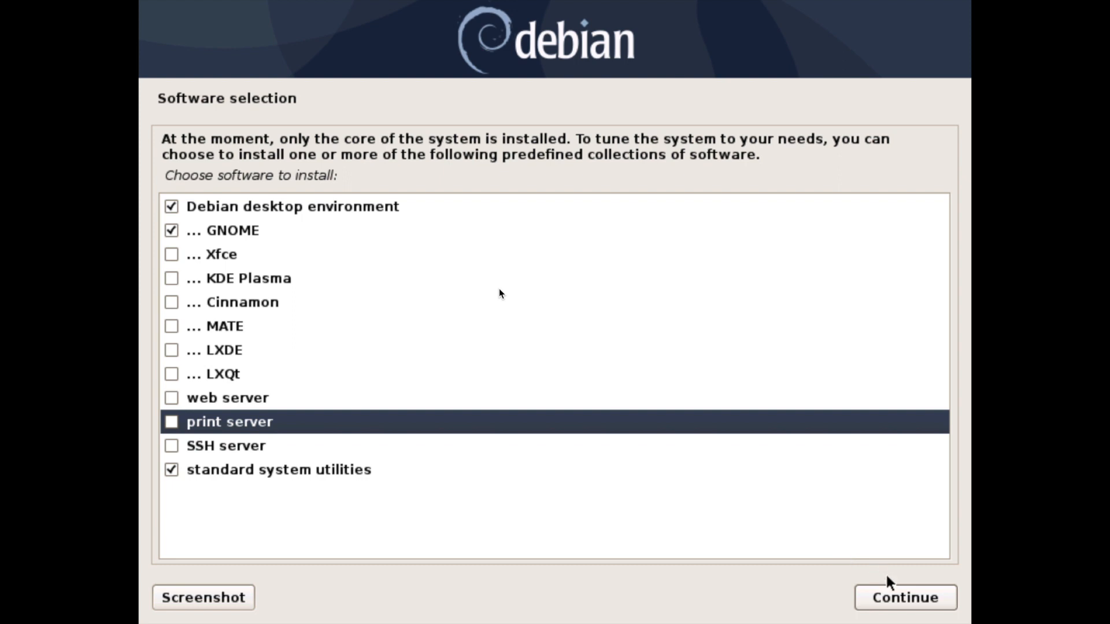
pyautogui.click(905, 606)
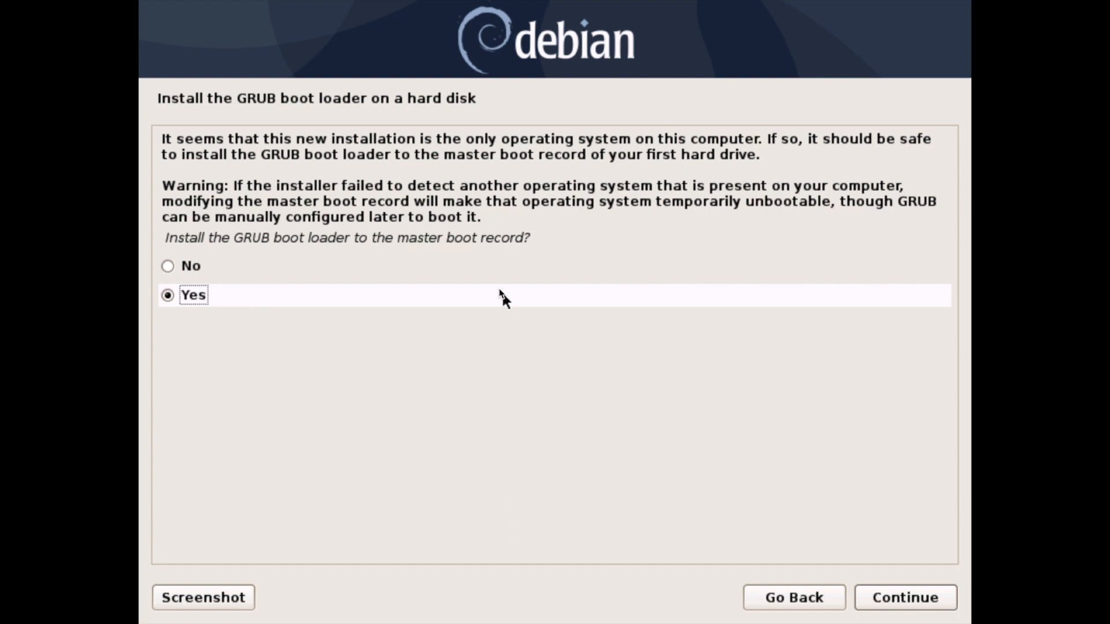
# Install the GRUB boot loader to the master boot record of /dev/sda
pyautogui.click(899, 607)
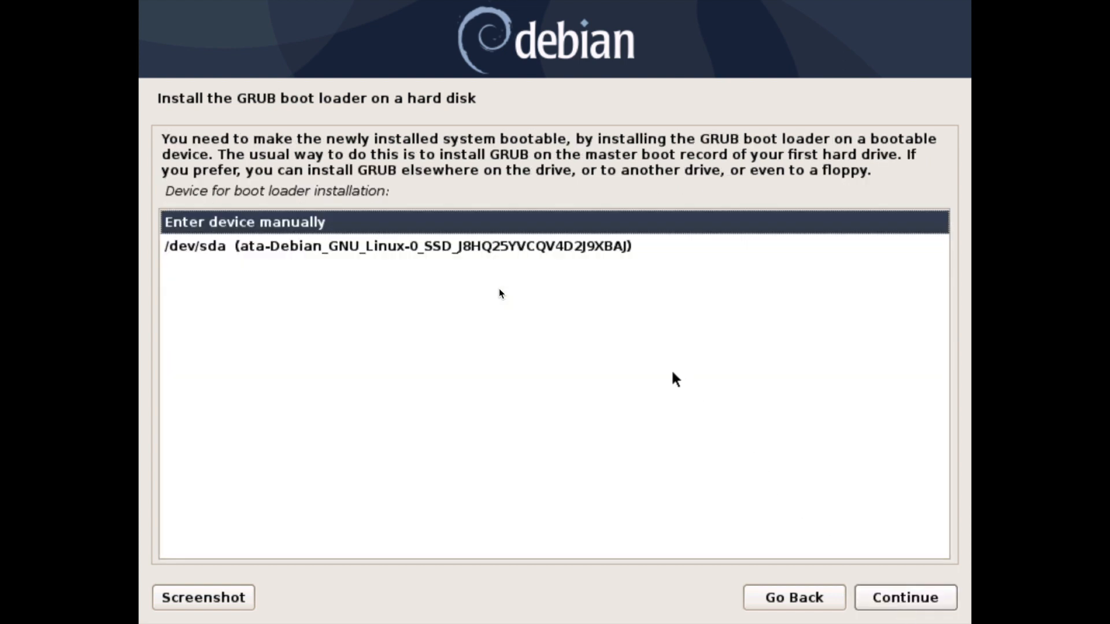
pyautogui.click(589, 247)
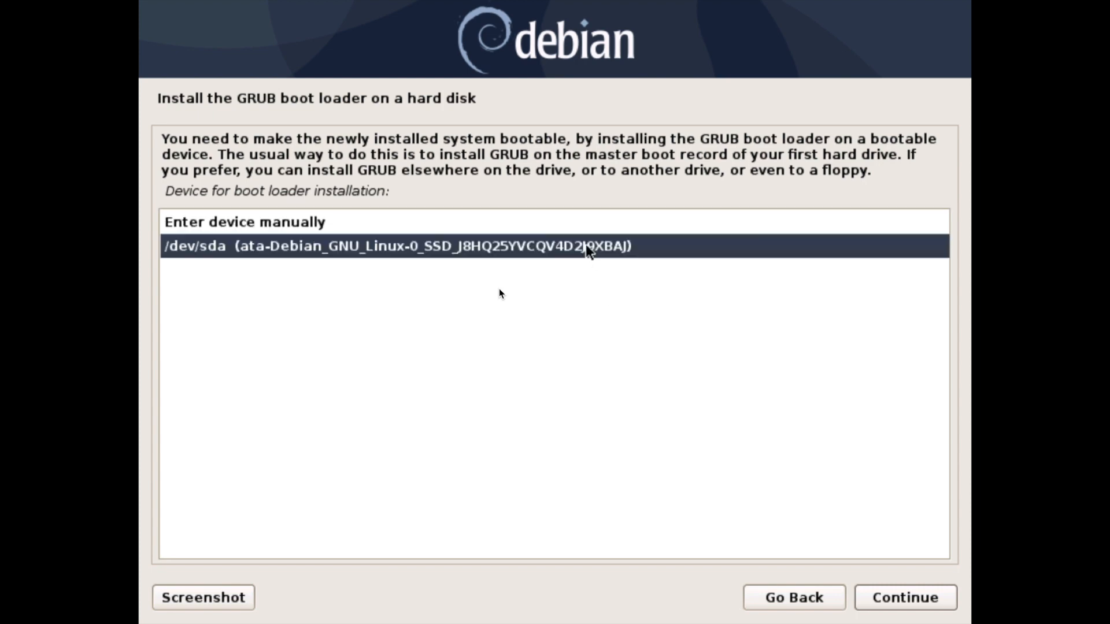
pyautogui.click(905, 601)
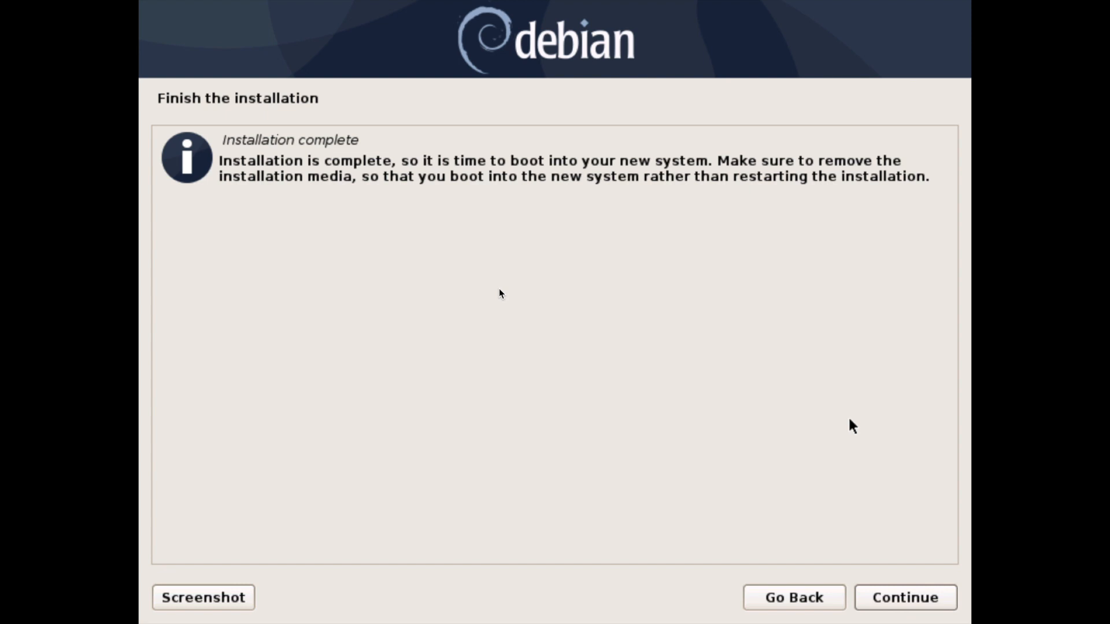
# Finish the installation by rebooting into the new system and log in with the user's account password
pyautogui.click(887, 596)
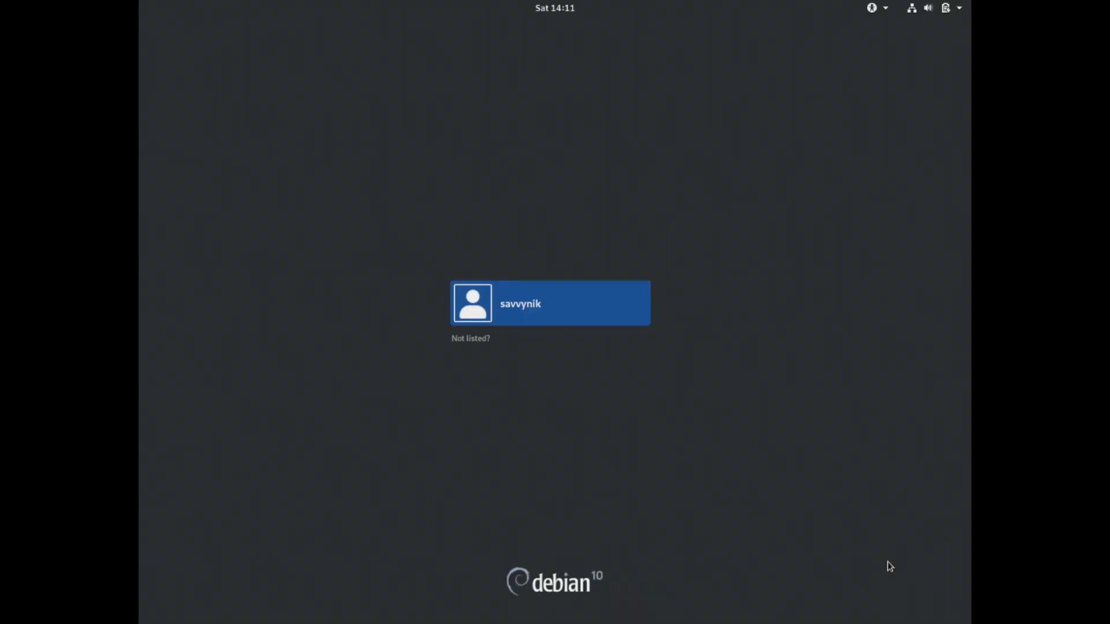
pyautogui.press('Return')
pyautogui.write('••••••••')
pyautogui.press('Return')
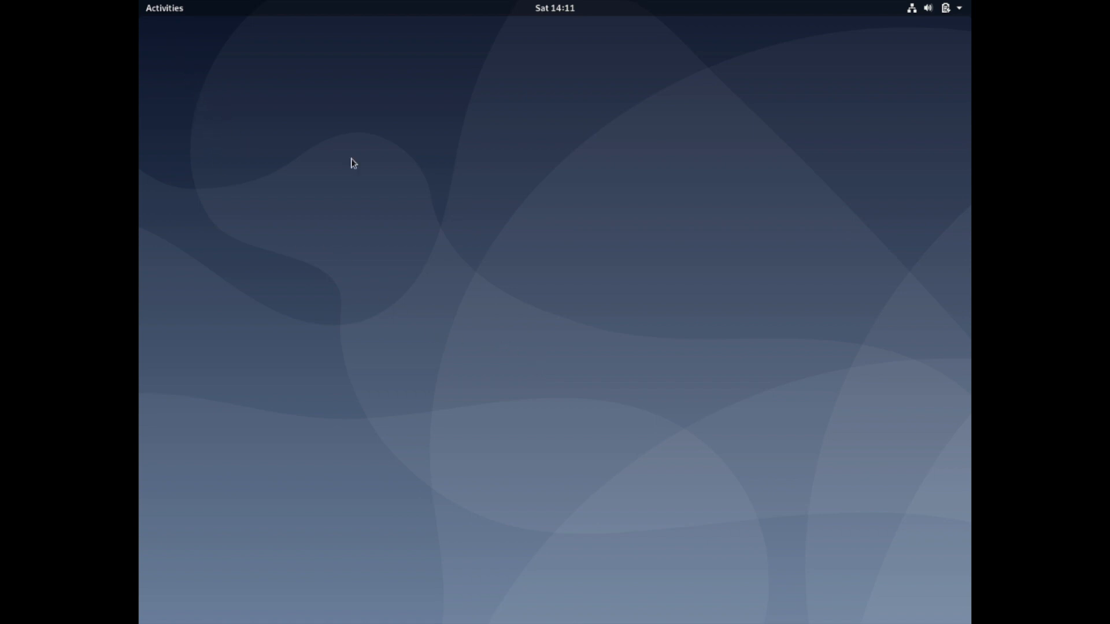
# Open the GNOME Activities overview and the system status menu to examine the new desktop
pyautogui.click(170, 11)
pyautogui.click(171, 13)
pyautogui.click(170, 13)
pyautogui.click(170, 13)
pyautogui.click(170, 13)
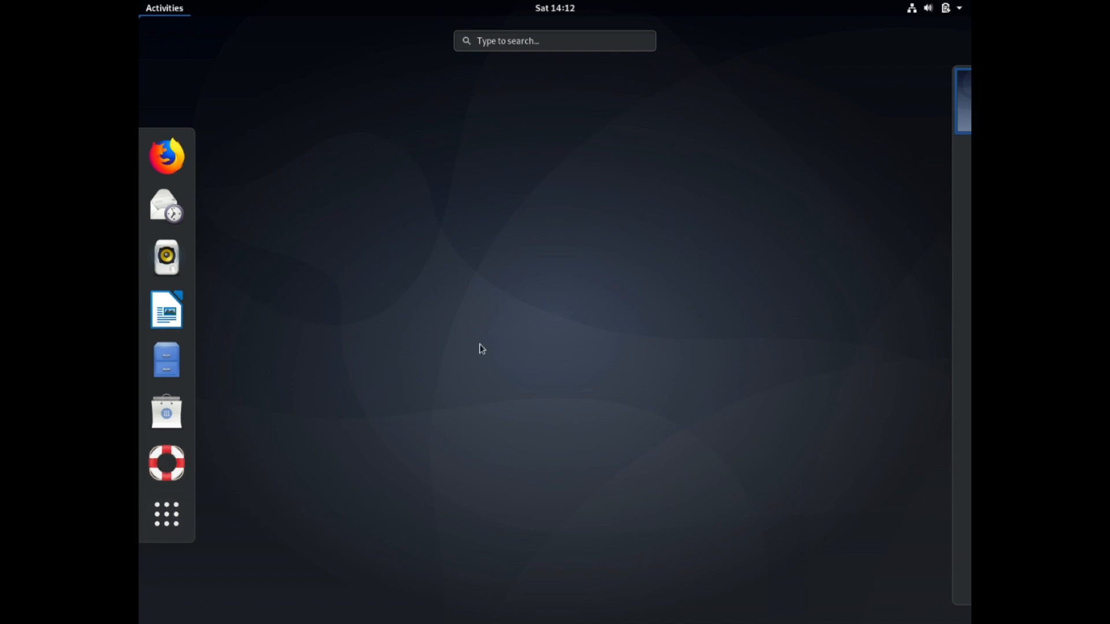
pyautogui.moveTo(947, 122)
pyautogui.click(913, 11)
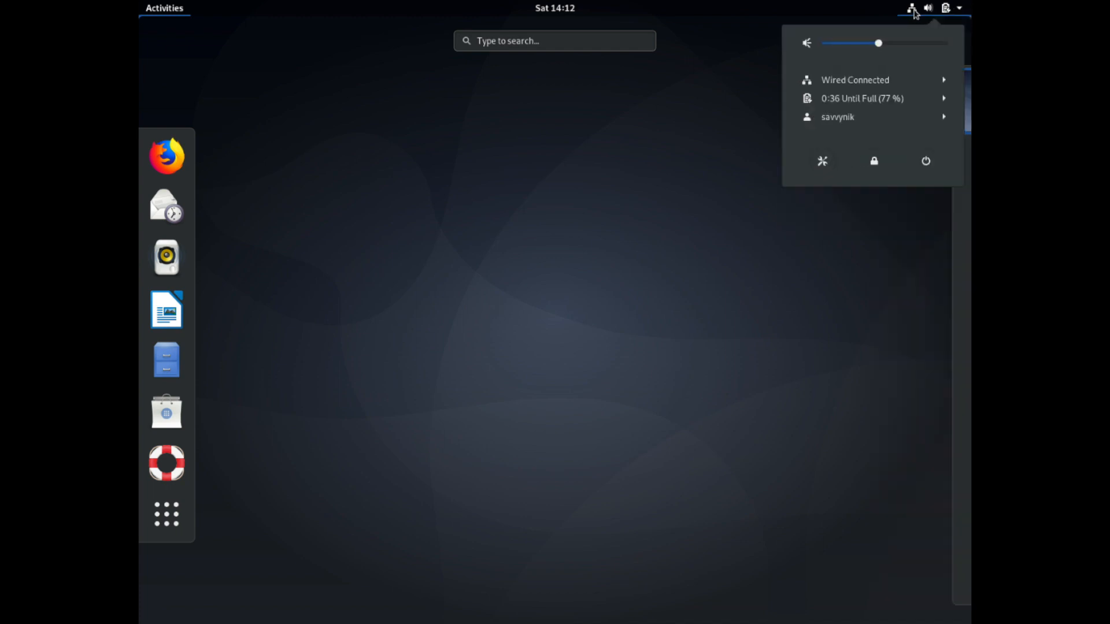